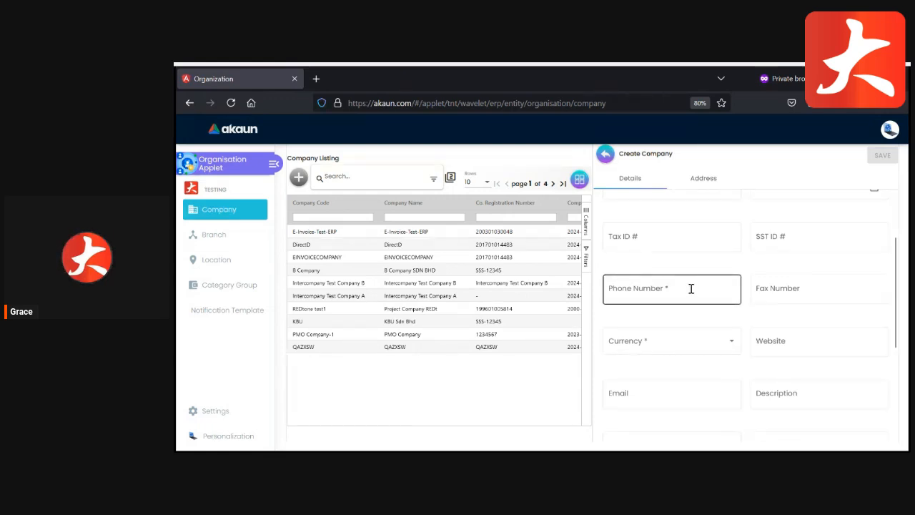
View the Currency and Chart of Account choices in the new company form without selecting any.
{"action": "scroll", "coordinate": [678, 330], "scroll_direction": "down", "scroll_amount": 2}
{"action": "left_click", "coordinate": [679, 264]}
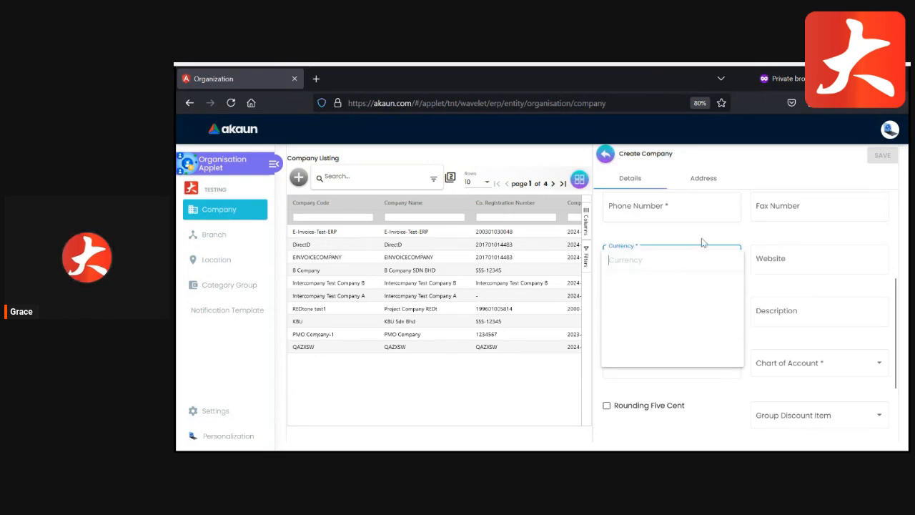
{"action": "left_click", "coordinate": [701, 242]}
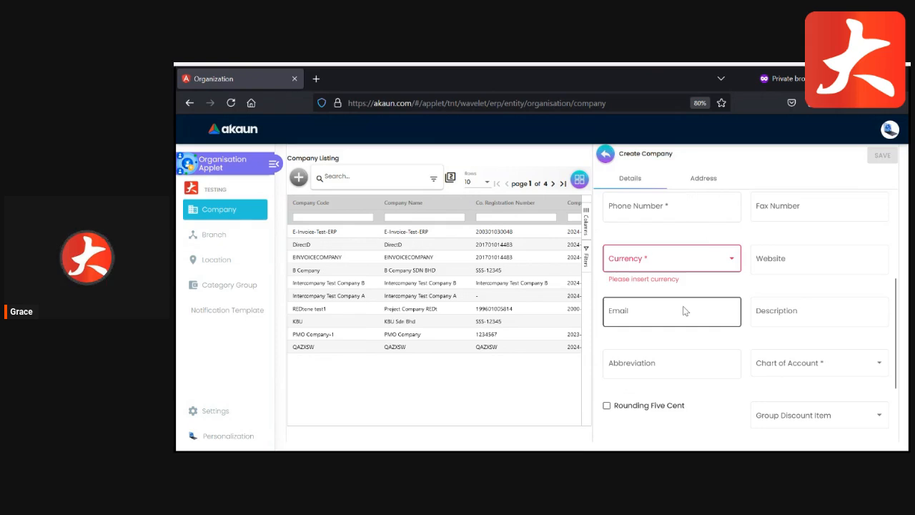
{"action": "scroll", "coordinate": [782, 348], "scroll_direction": "down", "scroll_amount": 1}
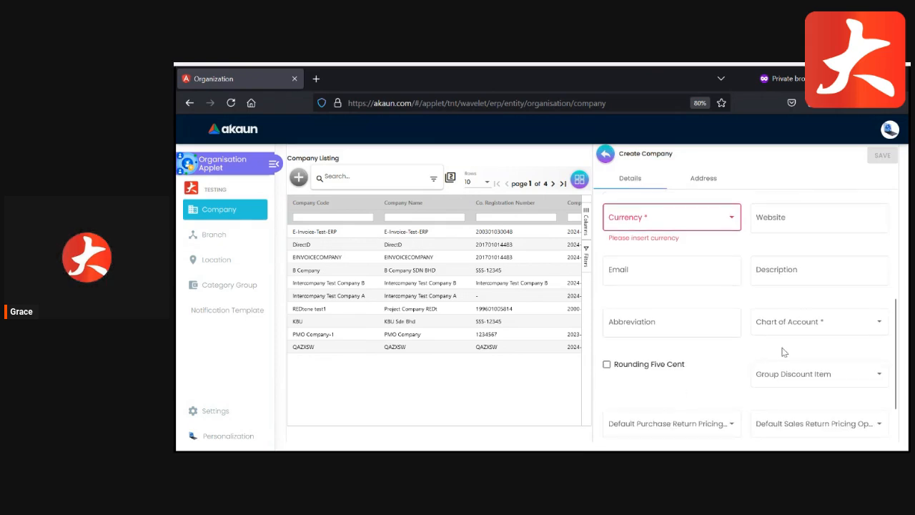
{"action": "left_click", "coordinate": [782, 325]}
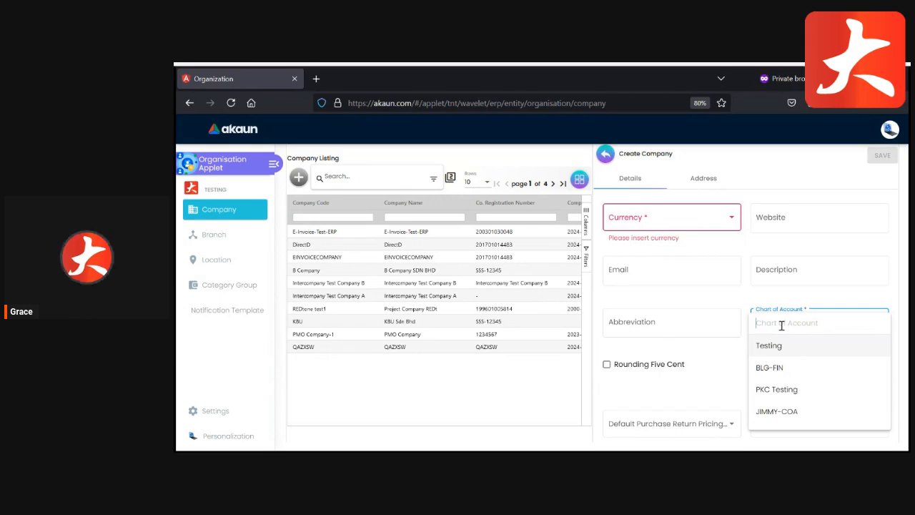
{"action": "left_click", "coordinate": [808, 302]}
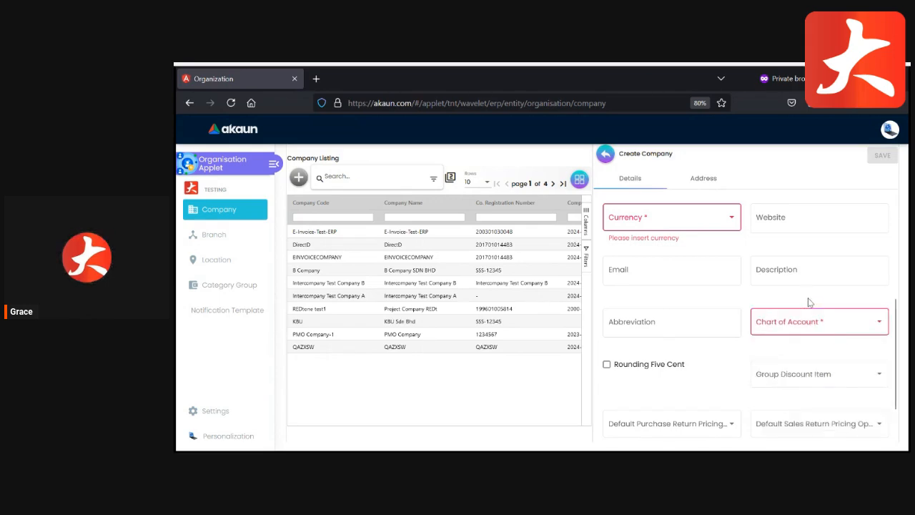
Try enabling Rounding Five Cent with ROUNDING | ROUNDING as the rounding item, and disable it again.
{"action": "scroll", "coordinate": [753, 374], "scroll_direction": "down", "scroll_amount": 2}
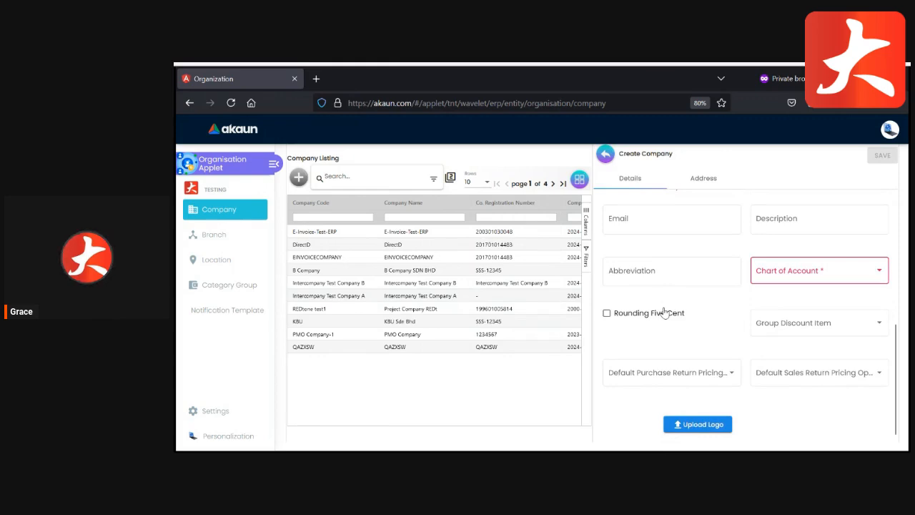
{"action": "left_click", "coordinate": [607, 314]}
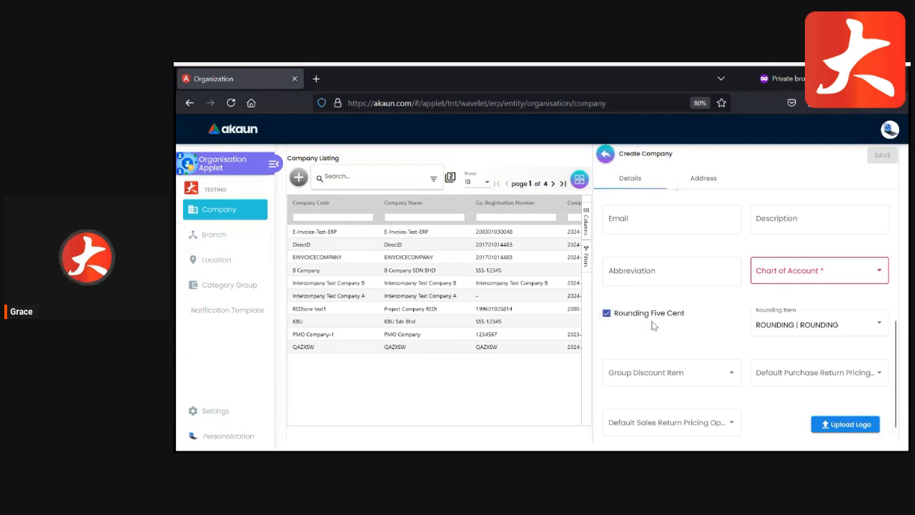
{"action": "left_click", "coordinate": [781, 323]}
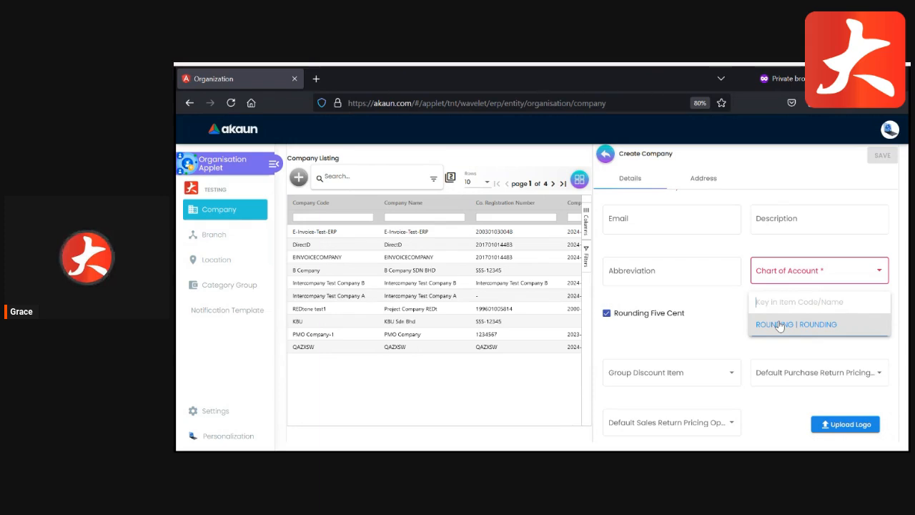
{"action": "left_click", "coordinate": [779, 325]}
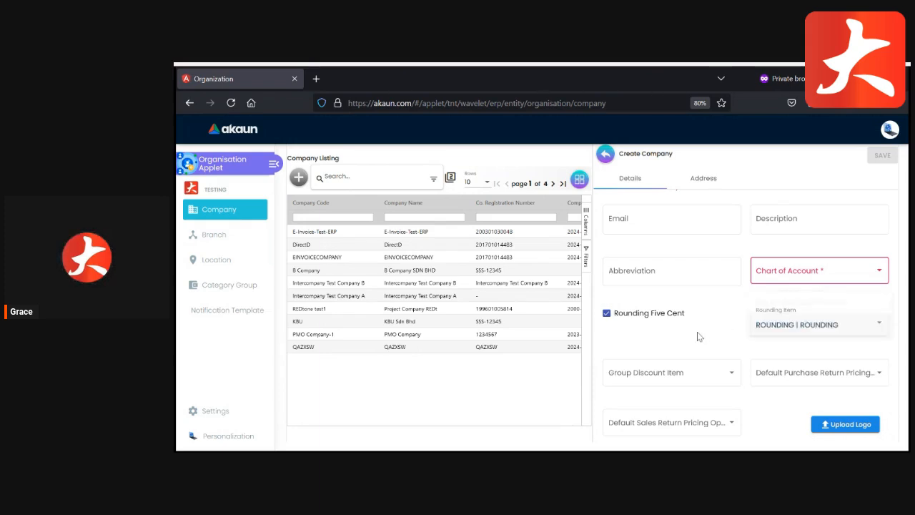
{"action": "left_click", "coordinate": [640, 314]}
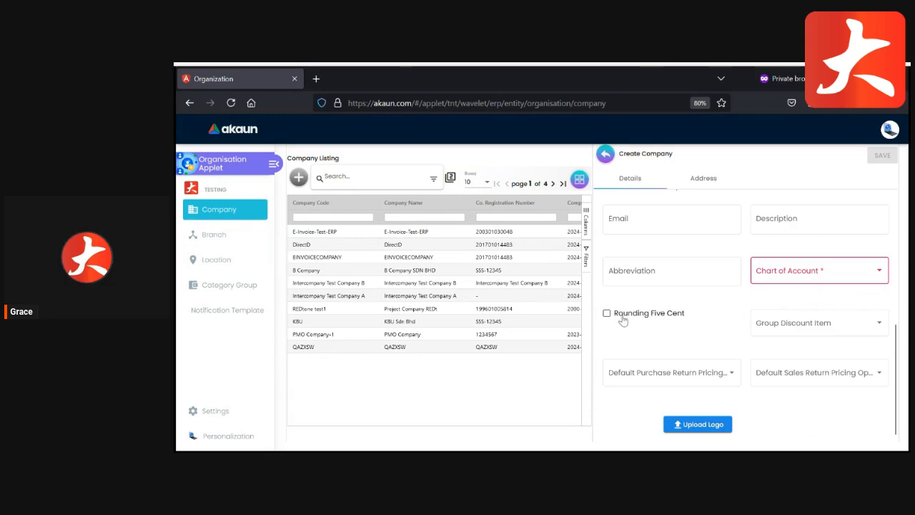
View the choices for Group Discount Item, Default Purchase Return Pricing Option and Default Sales Return Pricing Option in the new company form.
{"action": "left_click", "coordinate": [779, 321]}
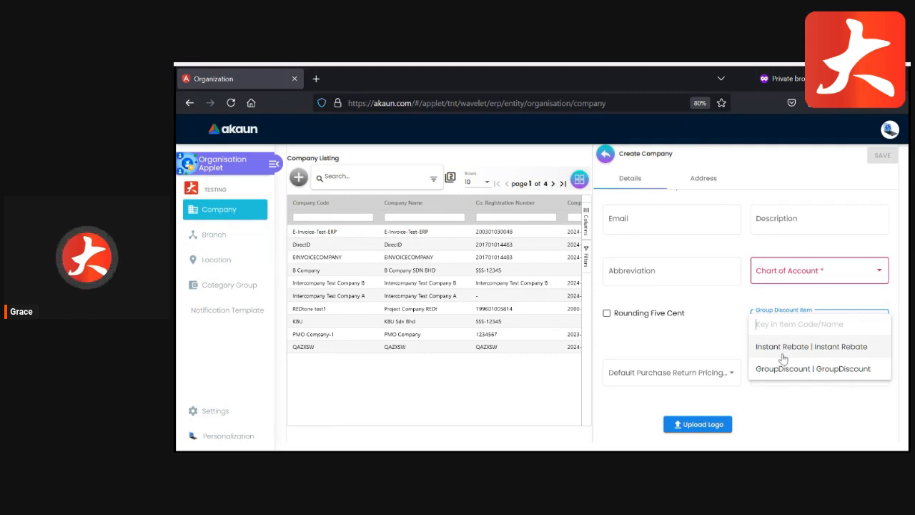
{"action": "left_click", "coordinate": [777, 402]}
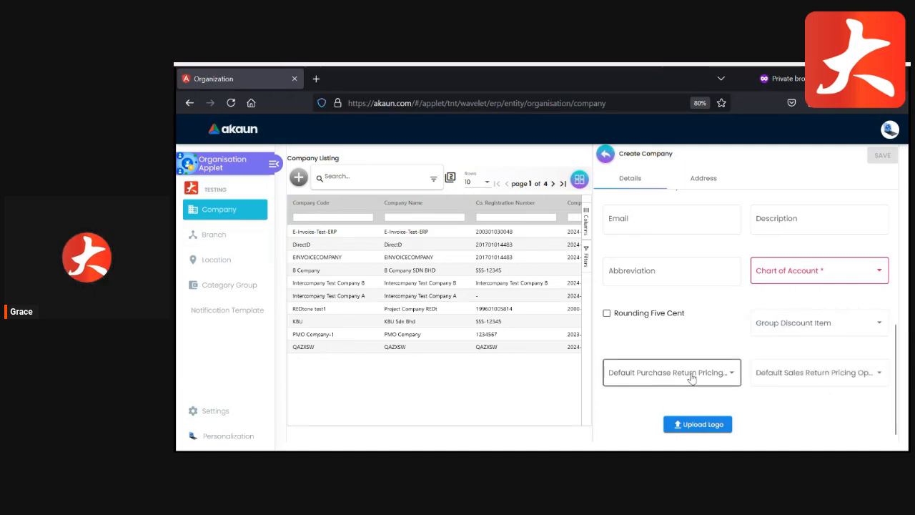
{"action": "left_click", "coordinate": [633, 376]}
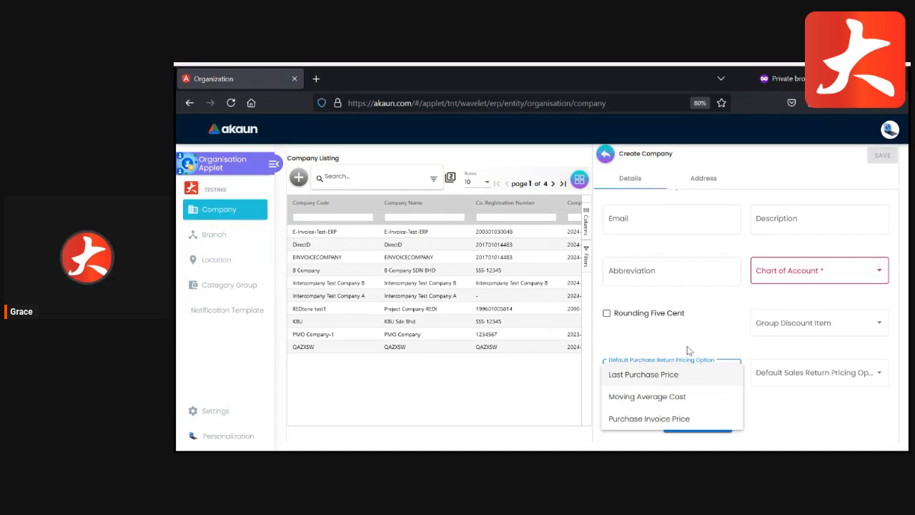
{"action": "left_click", "coordinate": [786, 375]}
{"action": "left_click", "coordinate": [813, 373]}
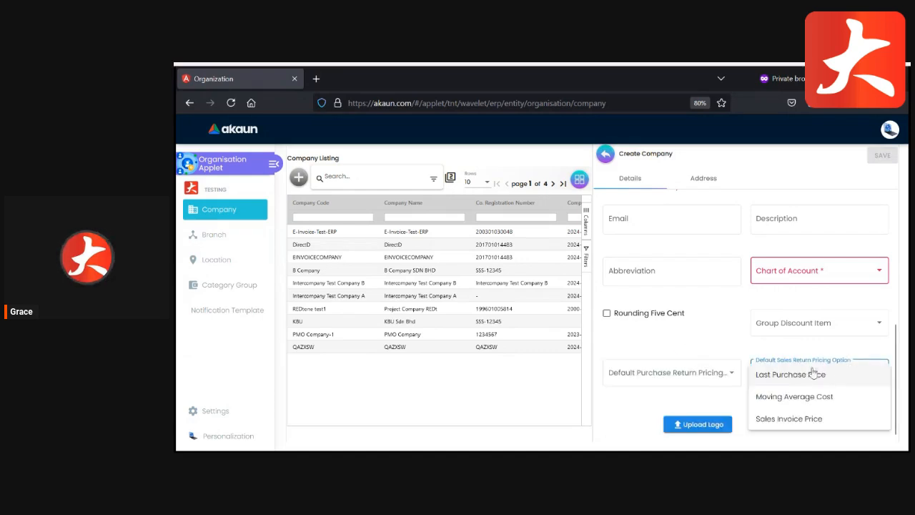
{"action": "left_click", "coordinate": [708, 350]}
{"action": "left_click", "coordinate": [728, 372]}
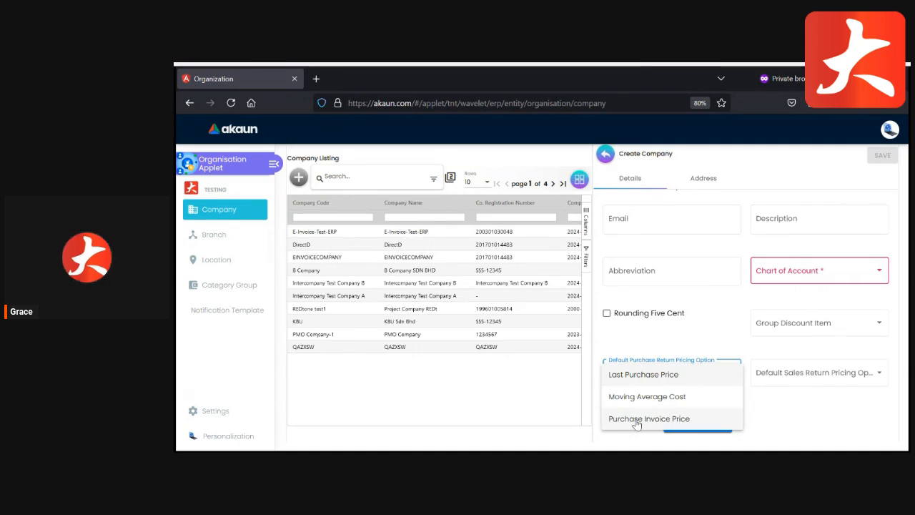
{"action": "left_click", "coordinate": [775, 372]}
{"action": "left_click", "coordinate": [784, 373]}
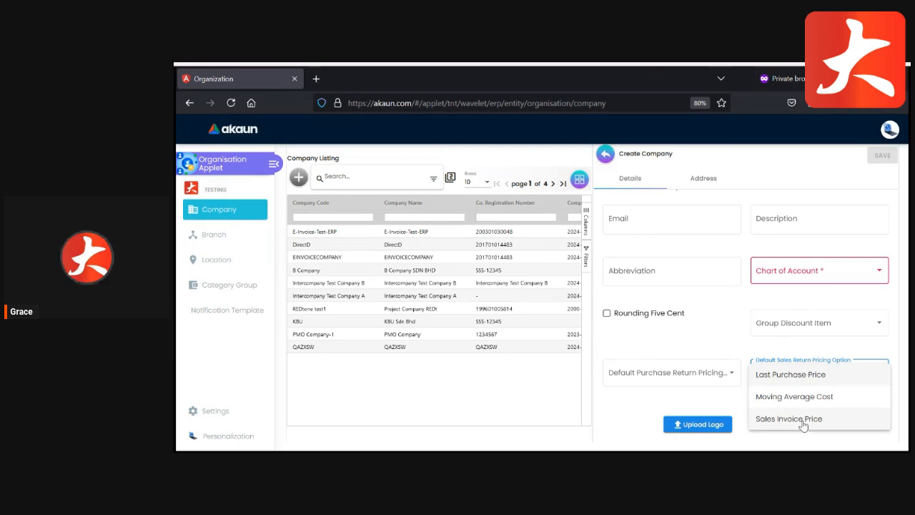
{"action": "left_click", "coordinate": [740, 392]}
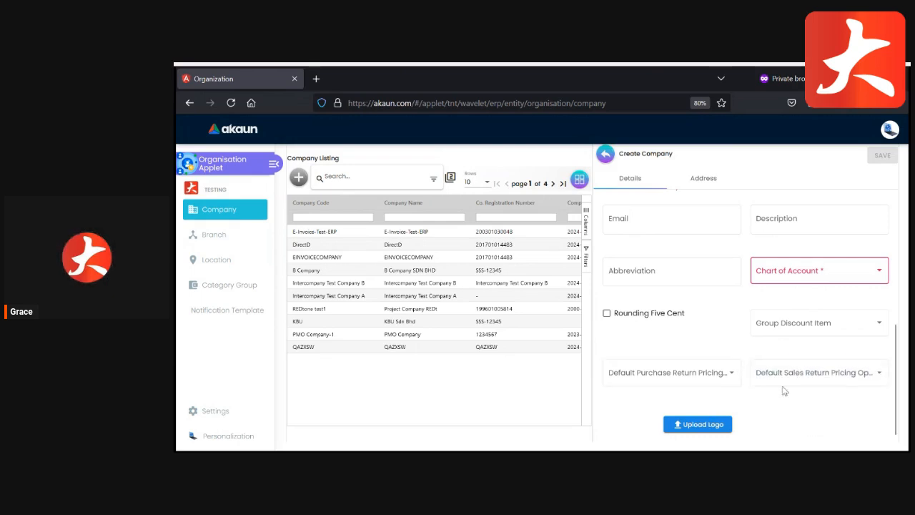
Review the address fields of the new company and return to the company listing without saving.
{"action": "left_click", "coordinate": [712, 179]}
{"action": "left_click", "coordinate": [653, 219]}
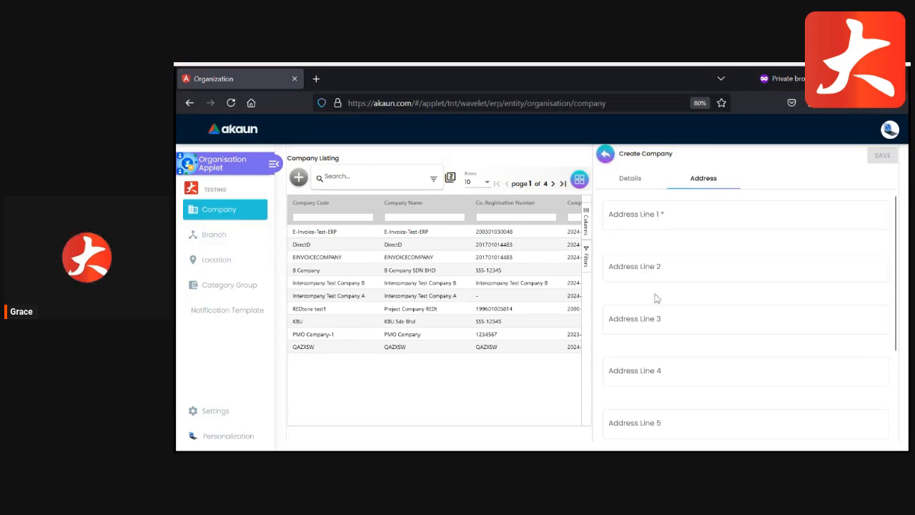
{"action": "scroll", "coordinate": [658, 375], "scroll_direction": "down", "scroll_amount": 3}
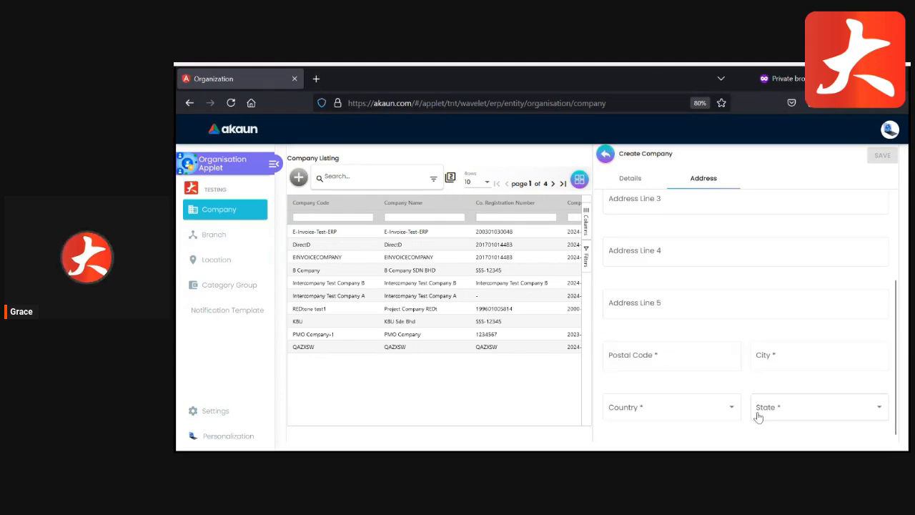
{"action": "left_click", "coordinate": [605, 153]}
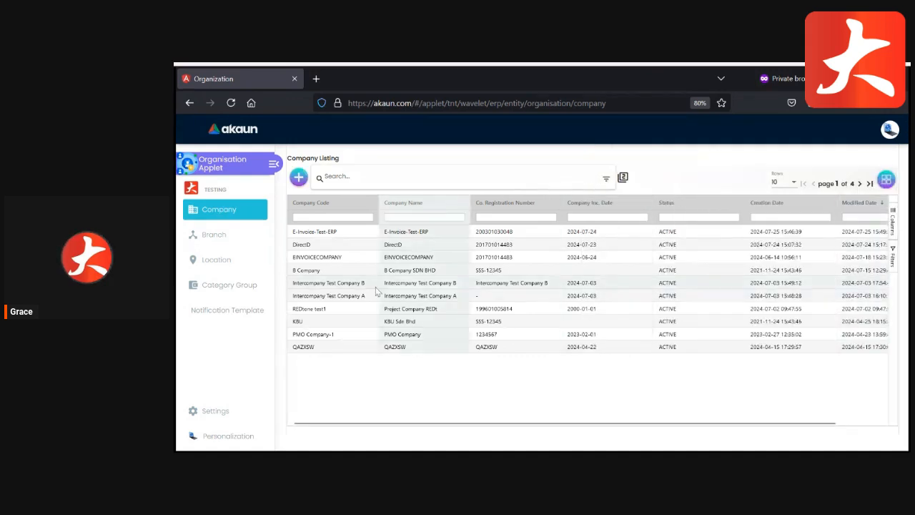
Open the B Company record for editing and switch it to the full-width single-column layout.
{"action": "left_click", "coordinate": [325, 270]}
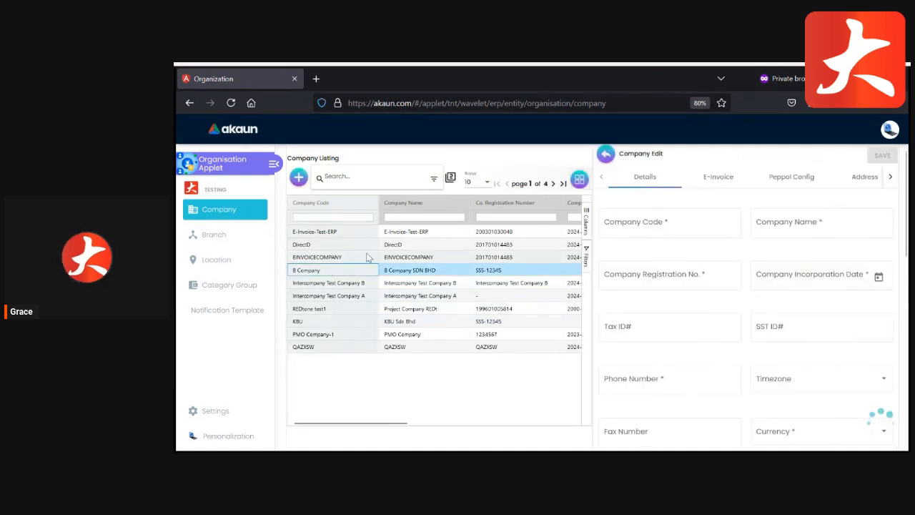
{"action": "left_click", "coordinate": [450, 178]}
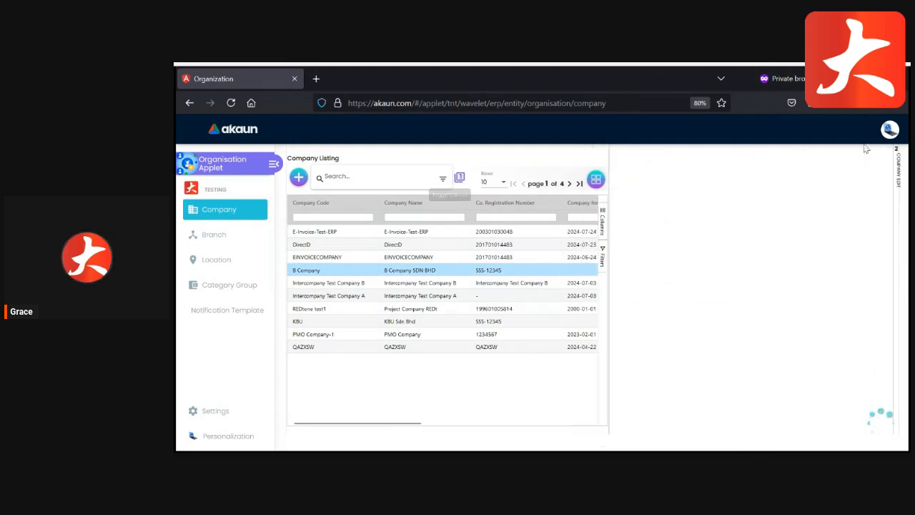
{"action": "left_click", "coordinate": [889, 163]}
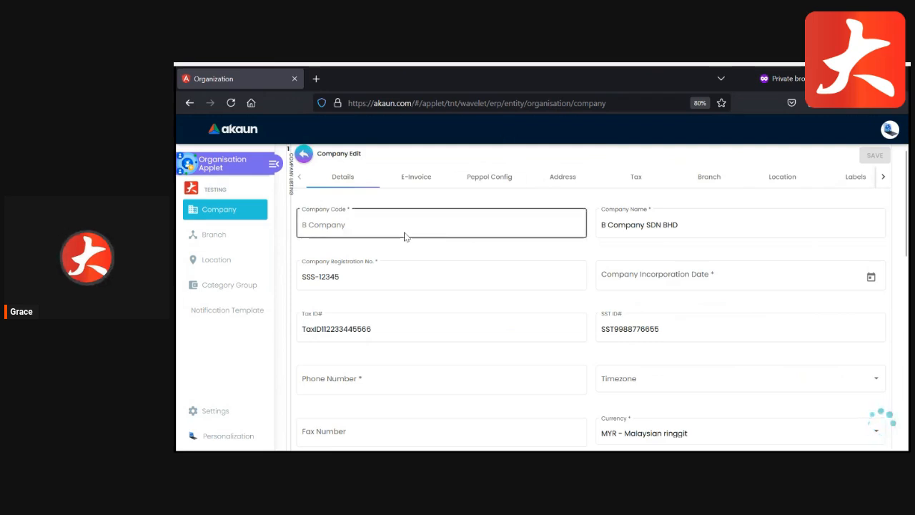
Examine all detail fields of B Company, from the company code through the return pricing options to the creation and modification information.
{"action": "left_click_drag", "start_coordinate": [351, 223], "coordinate": [281, 226]}
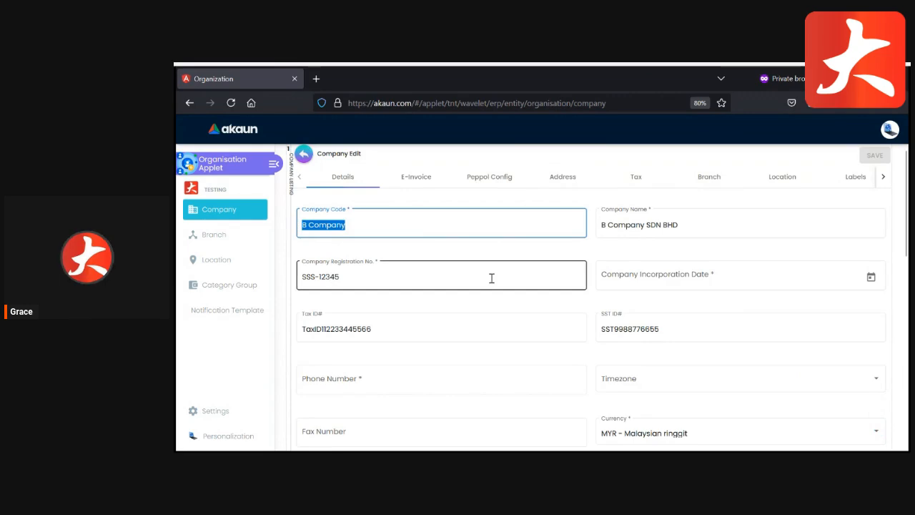
{"action": "scroll", "coordinate": [633, 293], "scroll_direction": "down", "scroll_amount": 3}
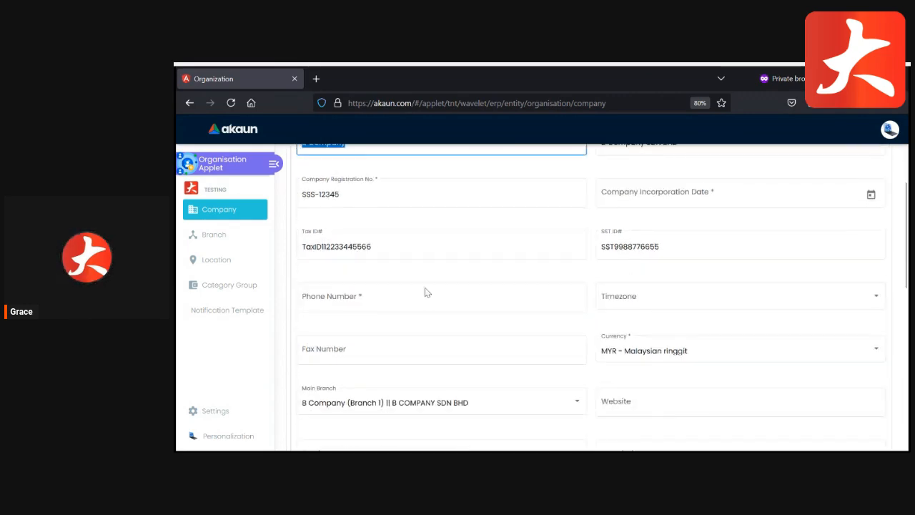
{"action": "scroll", "coordinate": [417, 297], "scroll_direction": "down", "scroll_amount": 3}
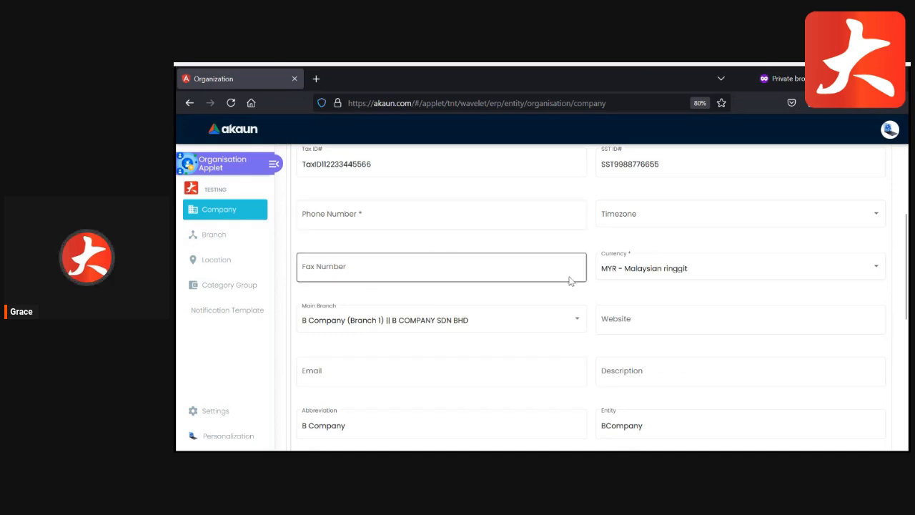
{"action": "scroll", "coordinate": [569, 279], "scroll_direction": "down", "scroll_amount": 3}
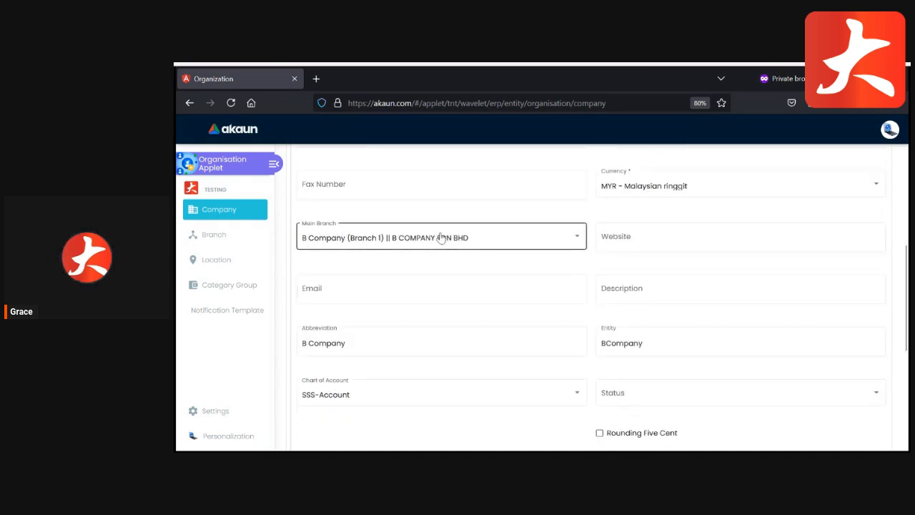
{"action": "scroll", "coordinate": [412, 241], "scroll_direction": "down", "scroll_amount": 10}
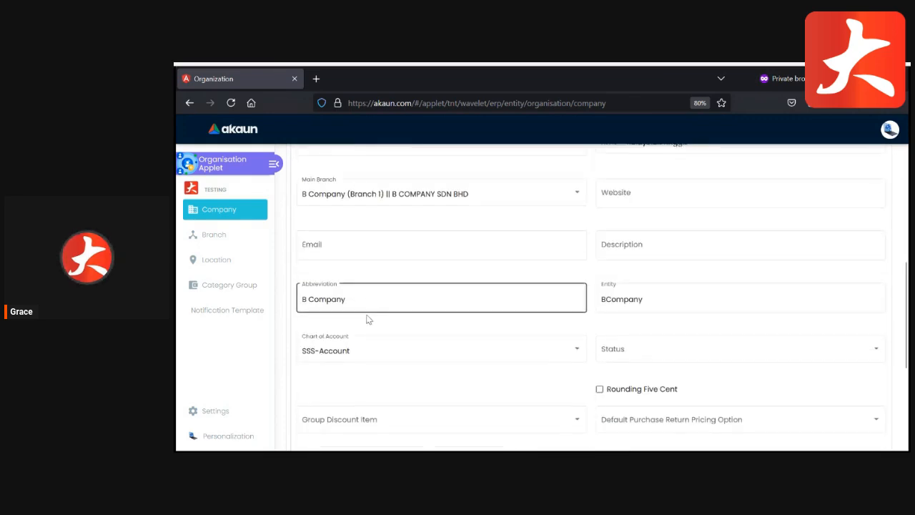
{"action": "scroll", "coordinate": [366, 315], "scroll_direction": "down", "scroll_amount": 2}
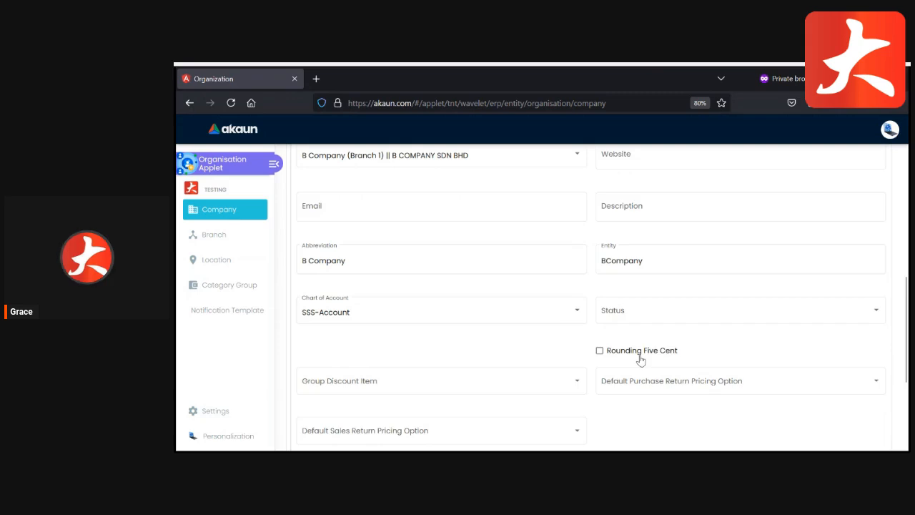
{"action": "scroll", "coordinate": [629, 300], "scroll_direction": "down", "scroll_amount": 2}
{"action": "scroll", "coordinate": [577, 277], "scroll_direction": "down", "scroll_amount": 5}
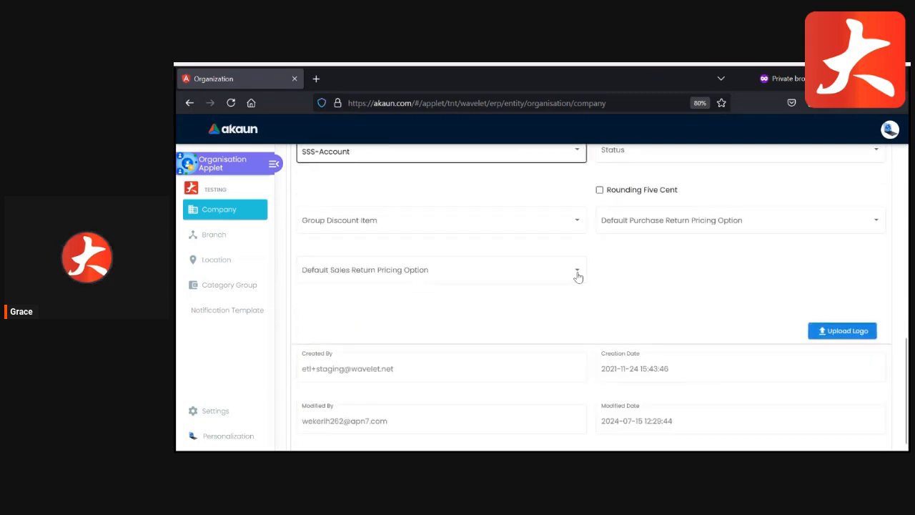
{"action": "left_click", "coordinate": [371, 225]}
{"action": "left_click", "coordinate": [708, 227]}
{"action": "left_click", "coordinate": [640, 316]}
{"action": "scroll", "coordinate": [641, 316], "scroll_direction": "up", "scroll_amount": 5}
{"action": "scroll", "coordinate": [641, 316], "scroll_direction": "up", "scroll_amount": 2}
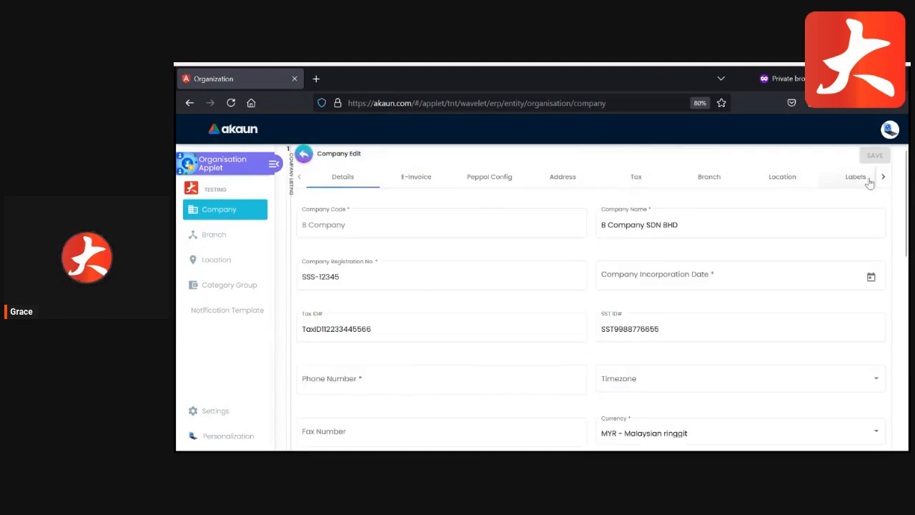
Review B Company's E-Invoice, Peppol Config, Address and Tax settings in turn.
{"action": "left_click", "coordinate": [405, 178]}
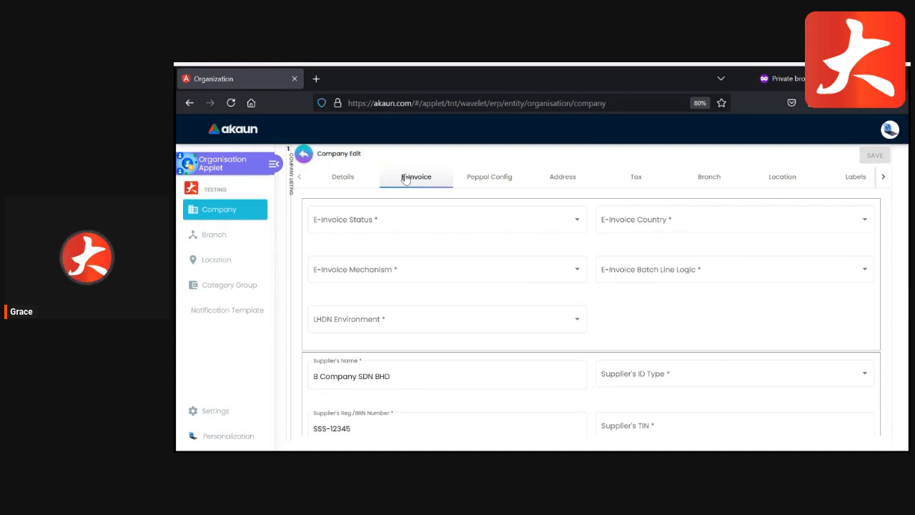
{"action": "left_click", "coordinate": [472, 179]}
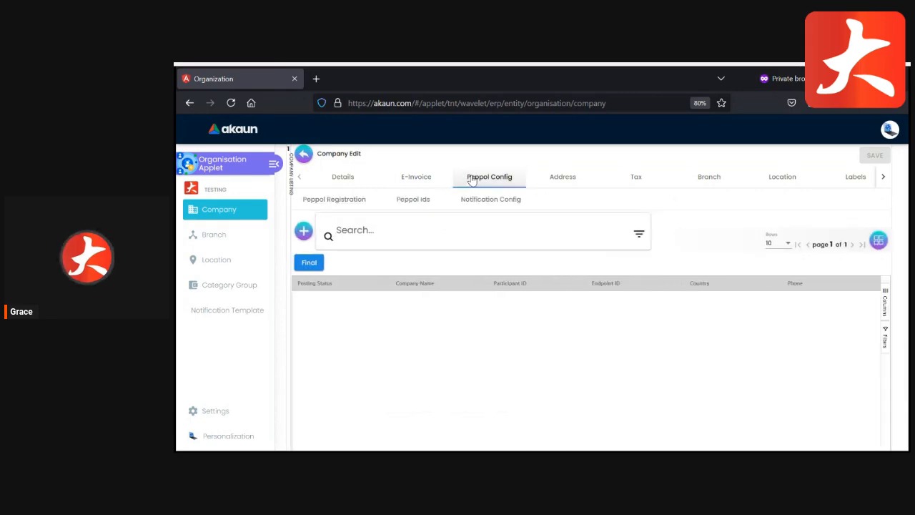
{"action": "left_click", "coordinate": [547, 186]}
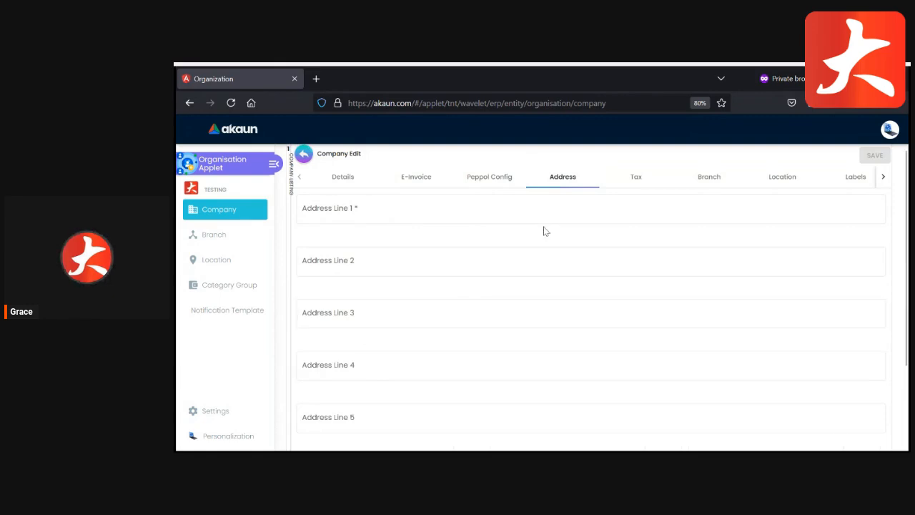
{"action": "left_click", "coordinate": [630, 187]}
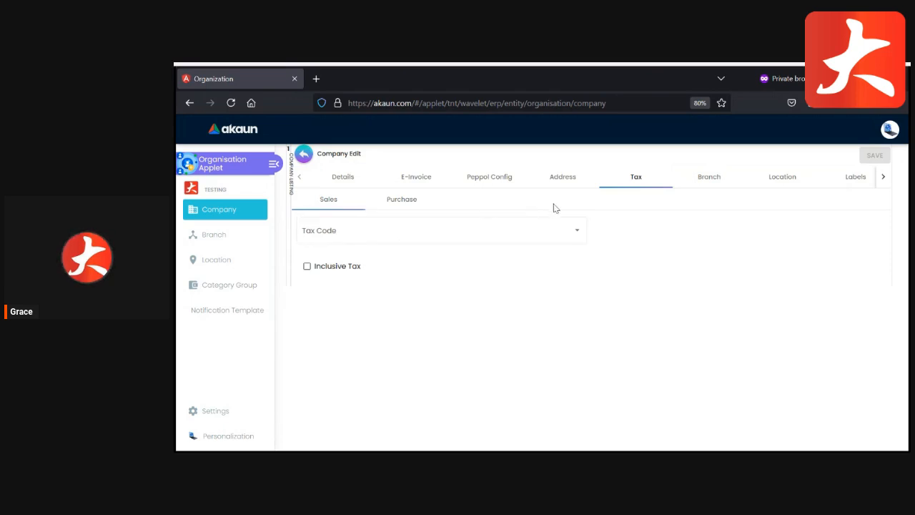
Open B Company's branch list, review the details and address fields of the new-branch form, and return without saving.
{"action": "left_click", "coordinate": [709, 179]}
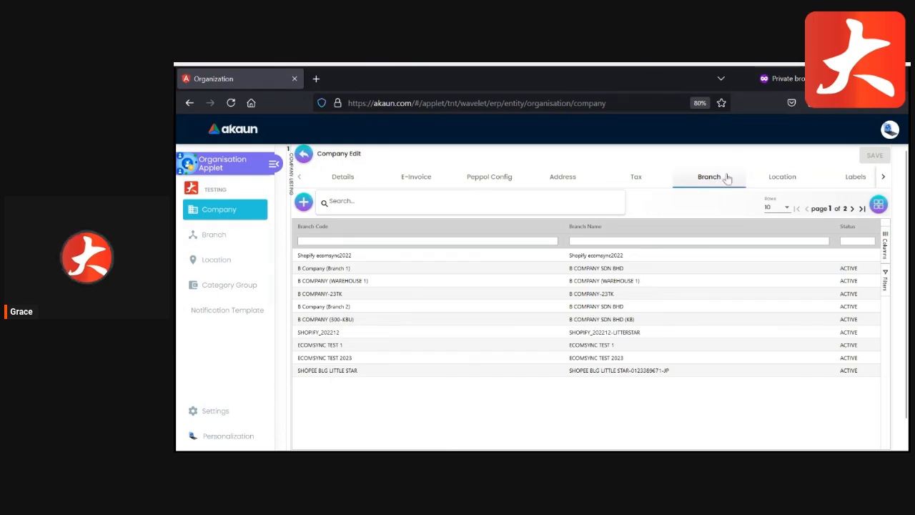
{"action": "left_click", "coordinate": [213, 237]}
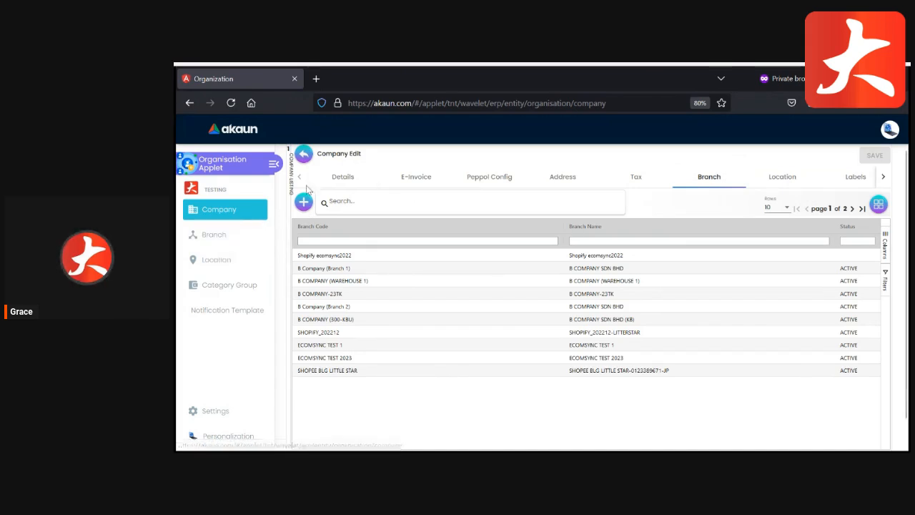
{"action": "left_click_drag", "start_coordinate": [326, 153], "coordinate": [353, 153]}
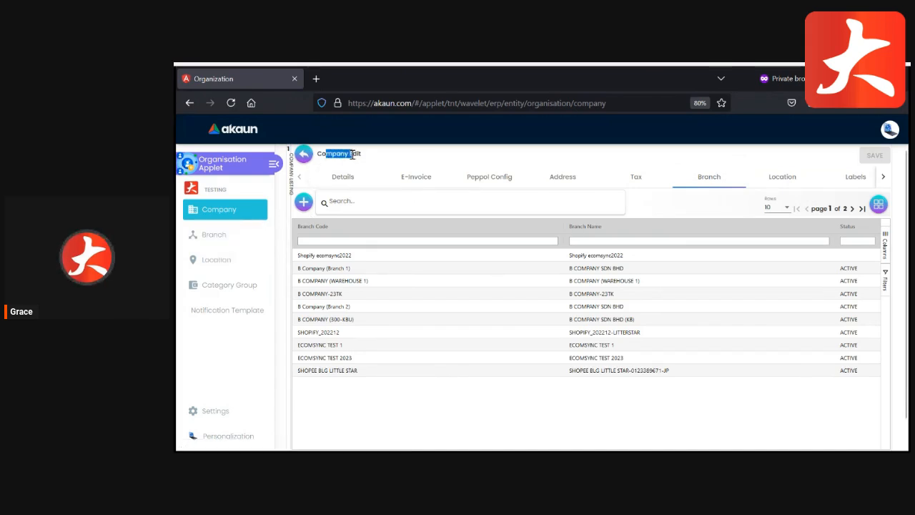
{"action": "left_click", "coordinate": [304, 203]}
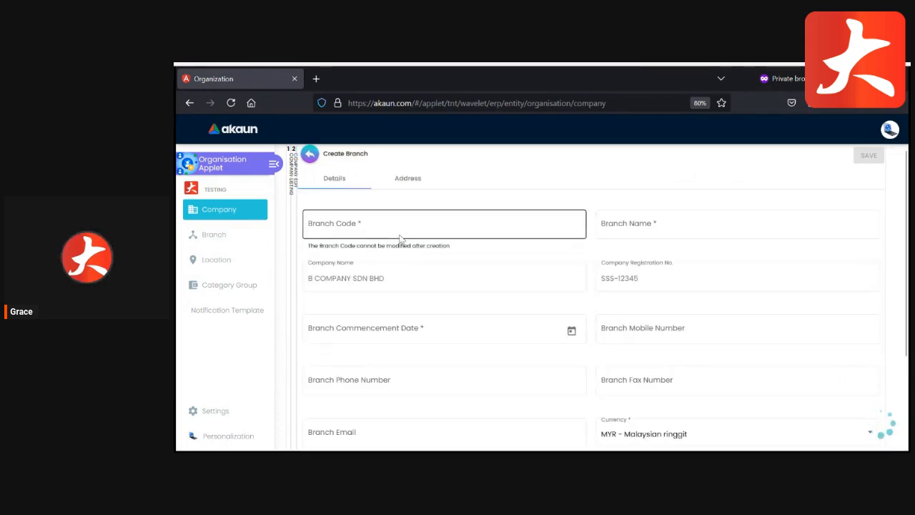
{"action": "scroll", "coordinate": [451, 328], "scroll_direction": "down", "scroll_amount": 1}
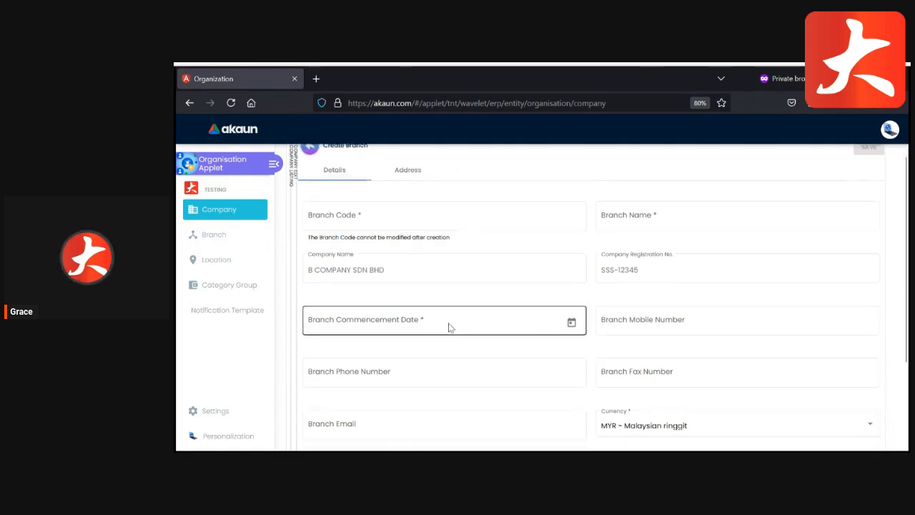
{"action": "scroll", "coordinate": [449, 326], "scroll_direction": "down", "scroll_amount": 3}
{"action": "scroll", "coordinate": [449, 327], "scroll_direction": "up", "scroll_amount": 3}
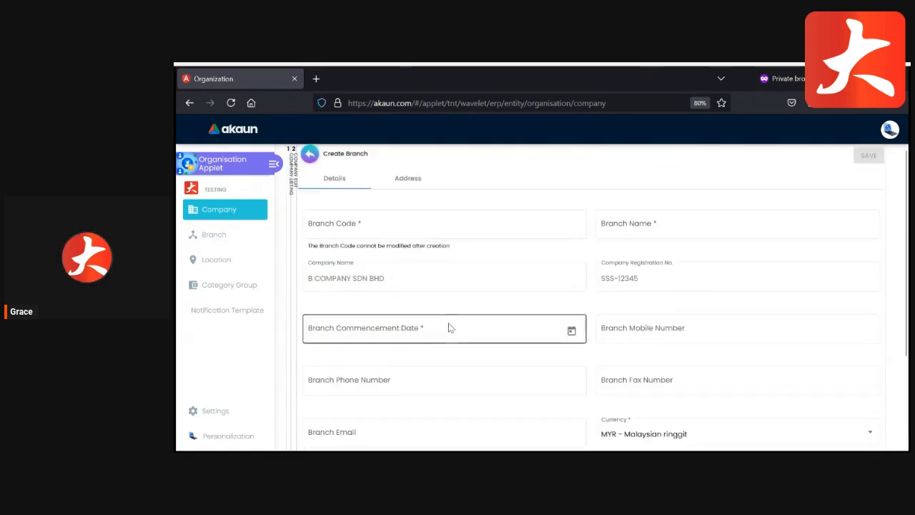
{"action": "left_click", "coordinate": [405, 179]}
{"action": "left_click", "coordinate": [312, 155]}
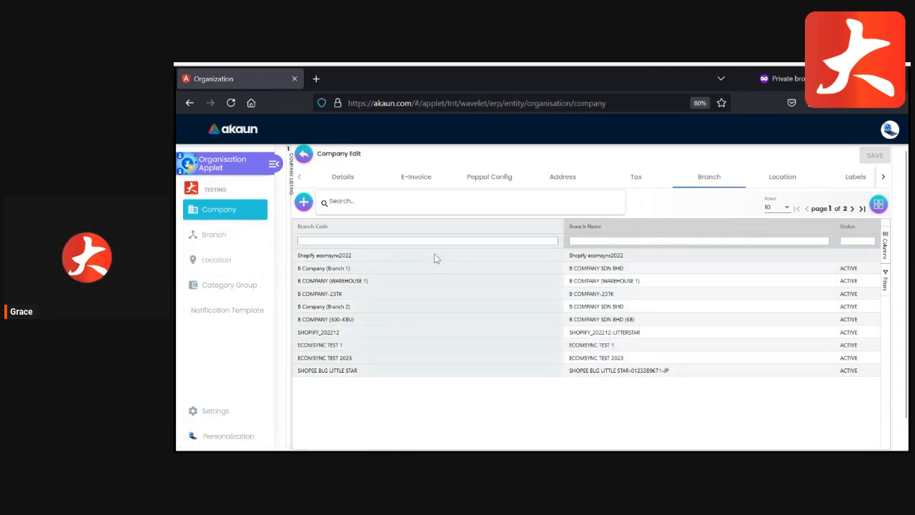
Open the Shopify ecomsync2022 branch from B Company's branch list and review its detail fields.
{"action": "left_click", "coordinate": [314, 255]}
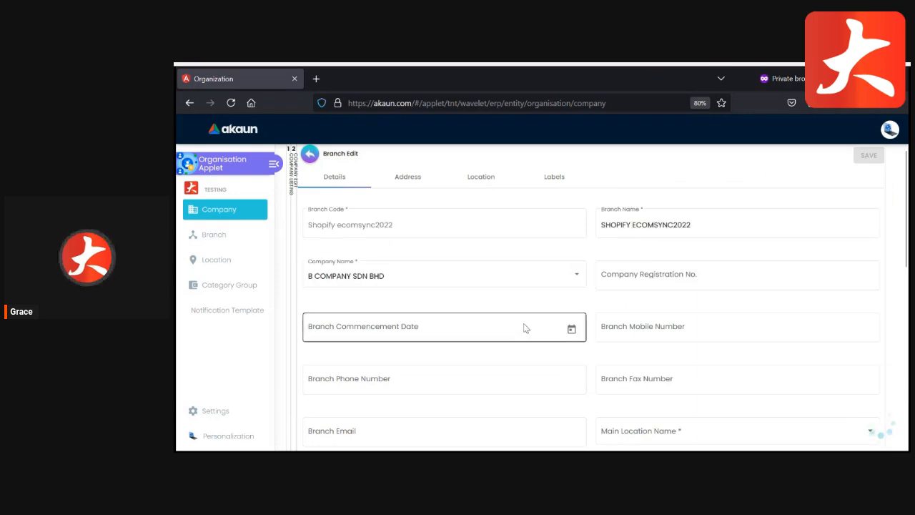
{"action": "scroll", "coordinate": [525, 325], "scroll_direction": "down", "scroll_amount": 3}
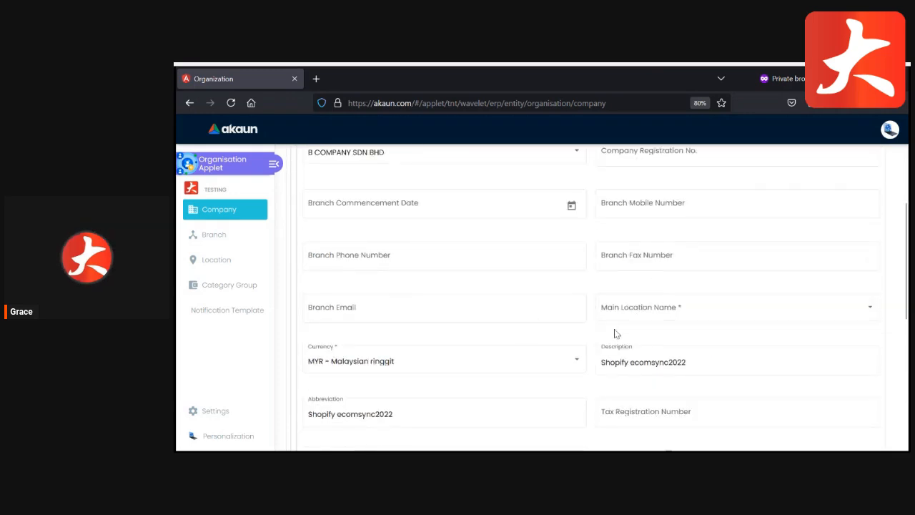
{"action": "scroll", "coordinate": [616, 334], "scroll_direction": "up", "scroll_amount": 3}
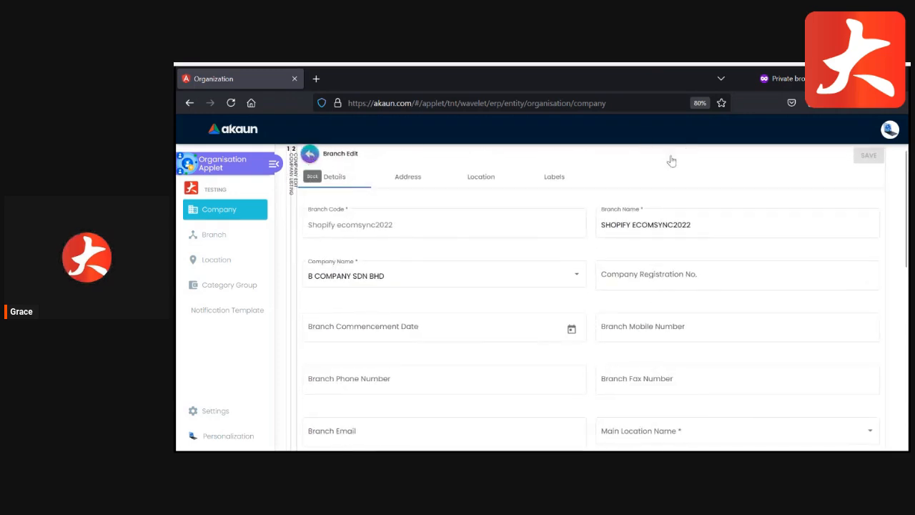
Review B Company's Location, Labels and Knock Off Config settings in turn.
{"action": "left_click", "coordinate": [762, 184]}
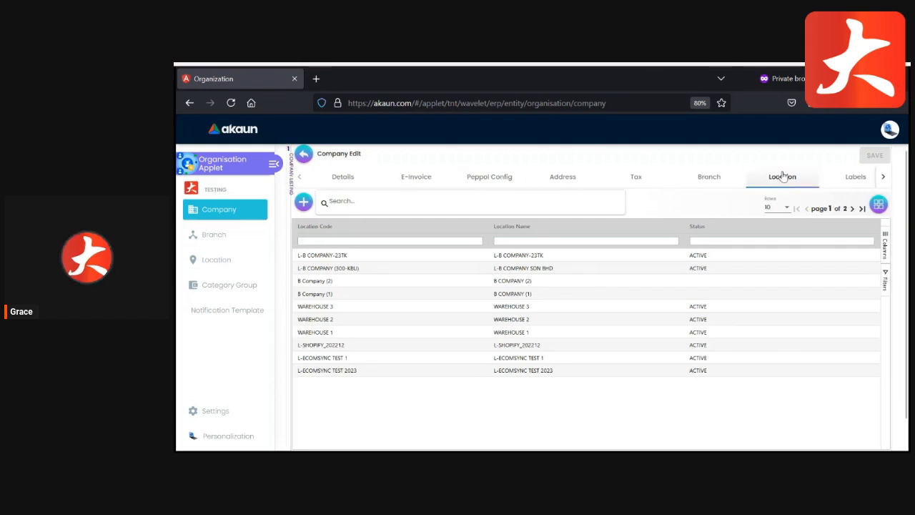
{"action": "left_click", "coordinate": [861, 179]}
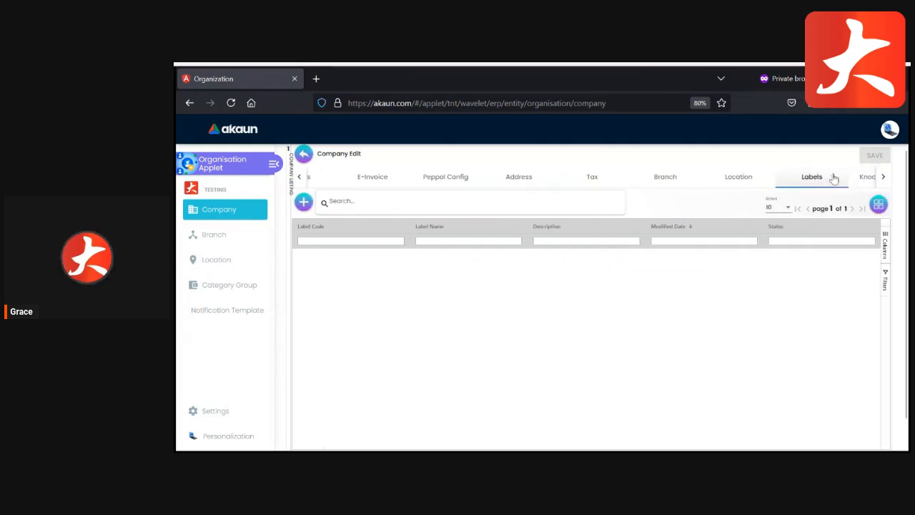
{"action": "left_click", "coordinate": [884, 179]}
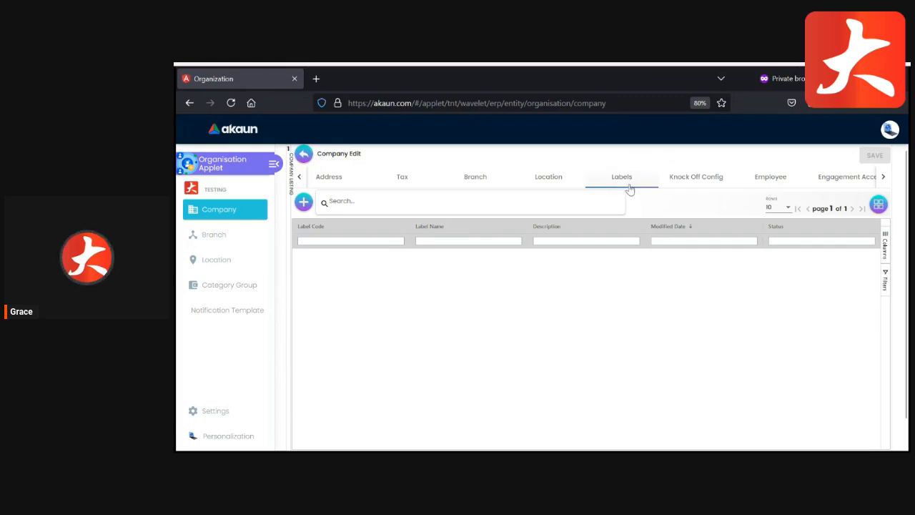
{"action": "left_click", "coordinate": [676, 185]}
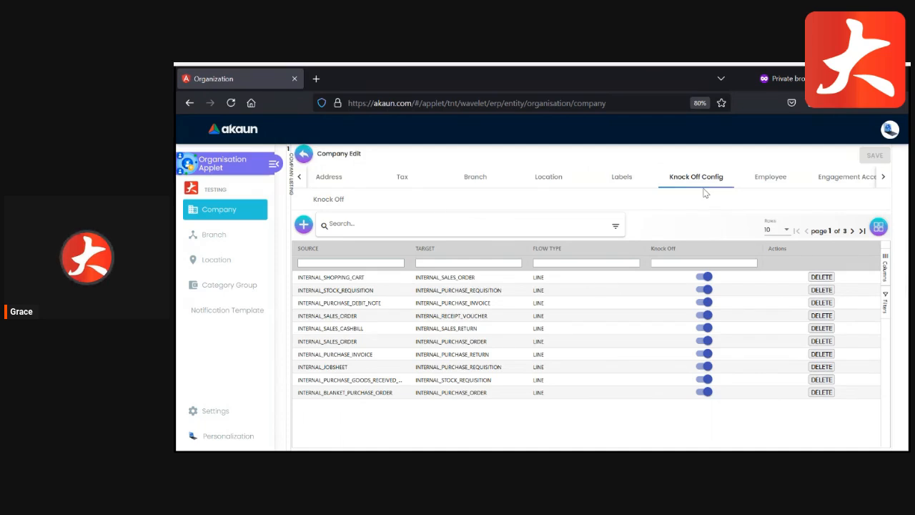
Examine the Flow Type and Server Doc Type 1 options for a new knock-off setting and return without adding it.
{"action": "left_click", "coordinate": [303, 225]}
{"action": "left_click", "coordinate": [346, 202]}
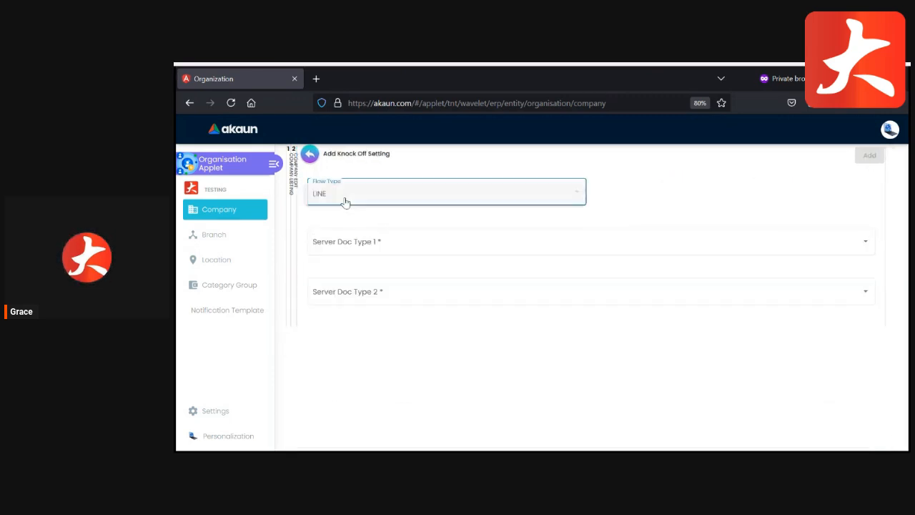
{"action": "left_click", "coordinate": [364, 200]}
{"action": "left_click", "coordinate": [357, 241]}
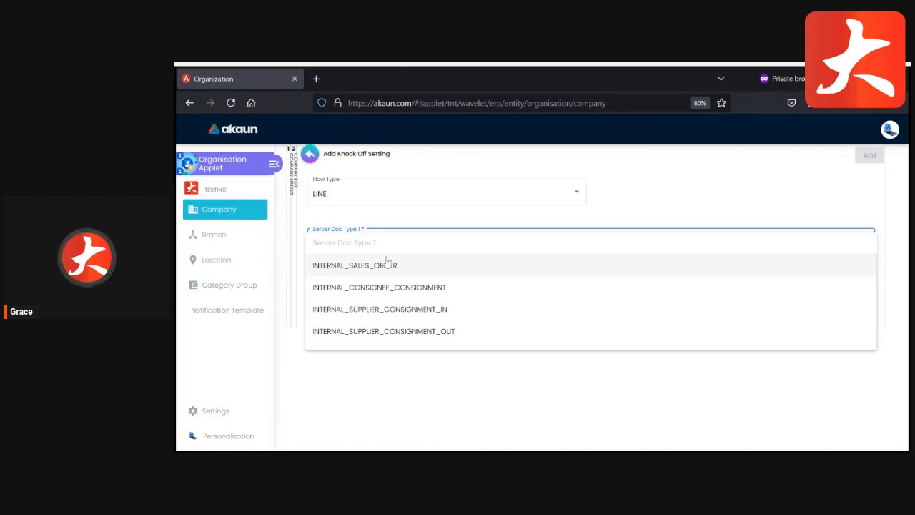
{"action": "scroll", "coordinate": [398, 298], "scroll_direction": "down", "scroll_amount": 3}
{"action": "scroll", "coordinate": [398, 299], "scroll_direction": "up", "scroll_amount": 6}
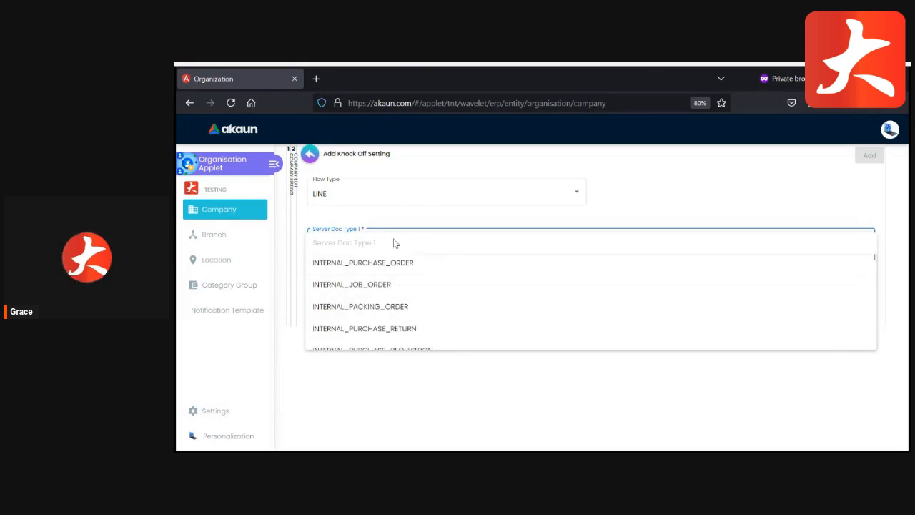
{"action": "left_click", "coordinate": [394, 388]}
{"action": "left_click", "coordinate": [313, 159]}
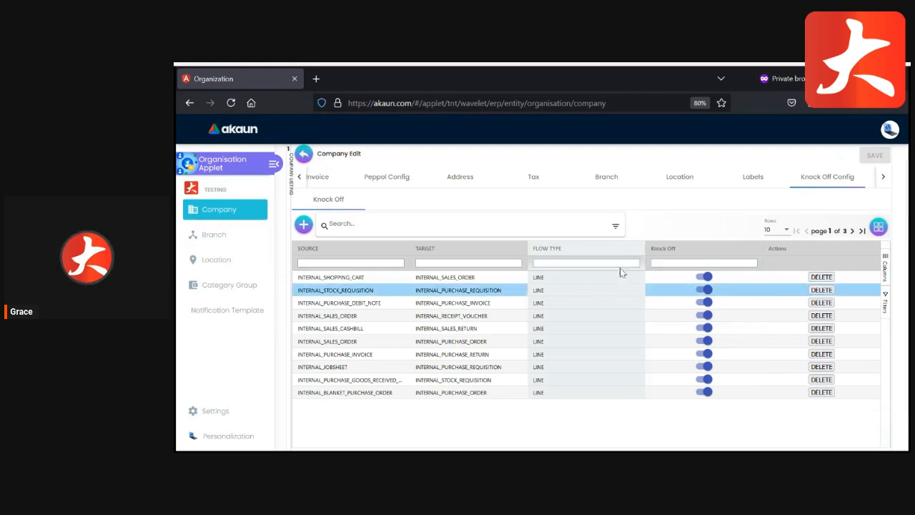
Switch the knock-off from INTERNAL_SHOPPING_CART to INTERNAL_SALES_ORDER off and back on.
{"action": "left_click", "coordinate": [703, 277]}
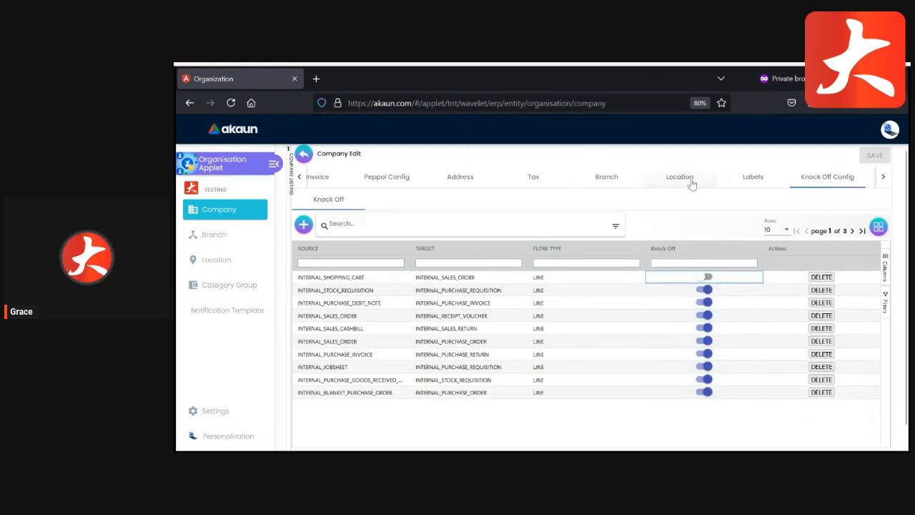
{"action": "left_click", "coordinate": [705, 276]}
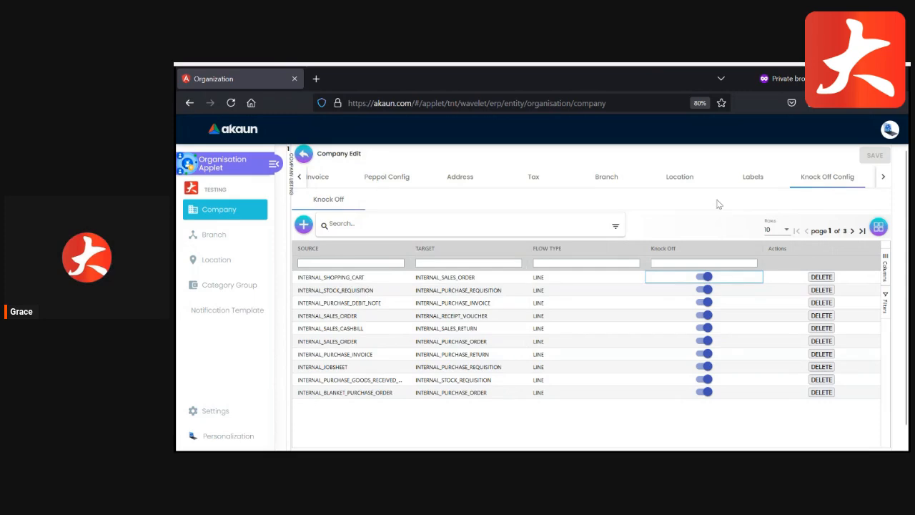
Review B Company's employee list and return to the company listing.
{"action": "left_click", "coordinate": [883, 179]}
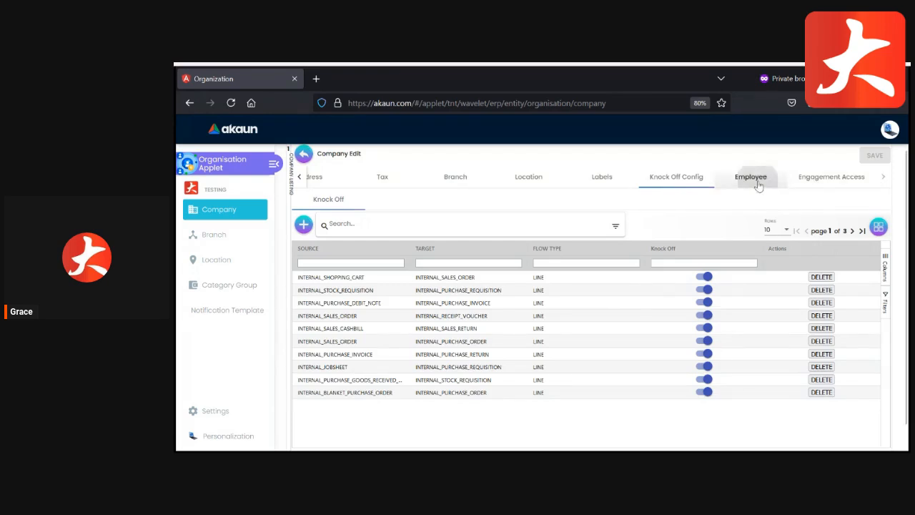
{"action": "left_click", "coordinate": [750, 176]}
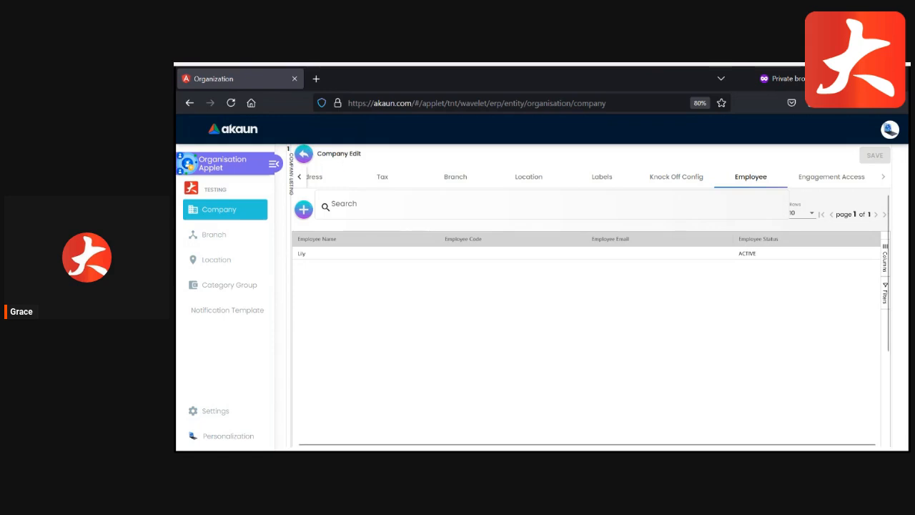
{"action": "left_click", "coordinate": [303, 154]}
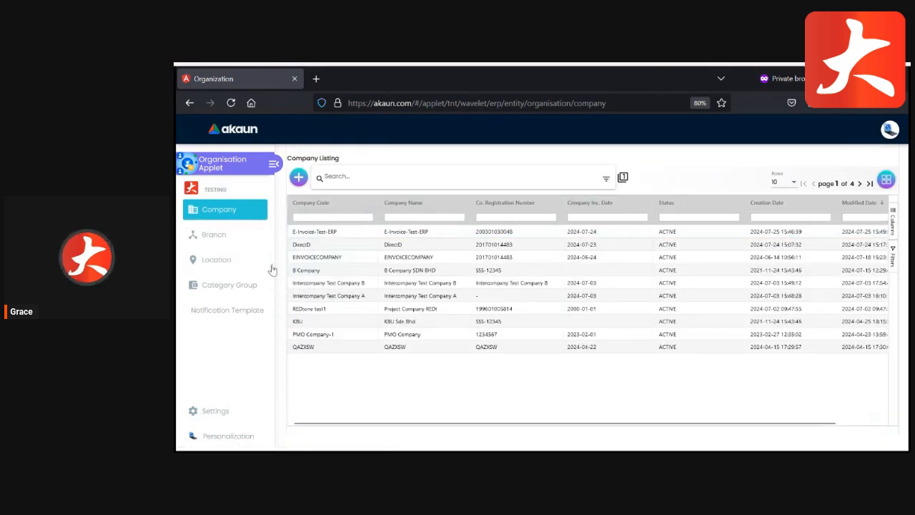
Open the Shopify ecomsync2022 branch from the main branch listing and show it in the full-width single-column layout.
{"action": "left_click", "coordinate": [218, 238]}
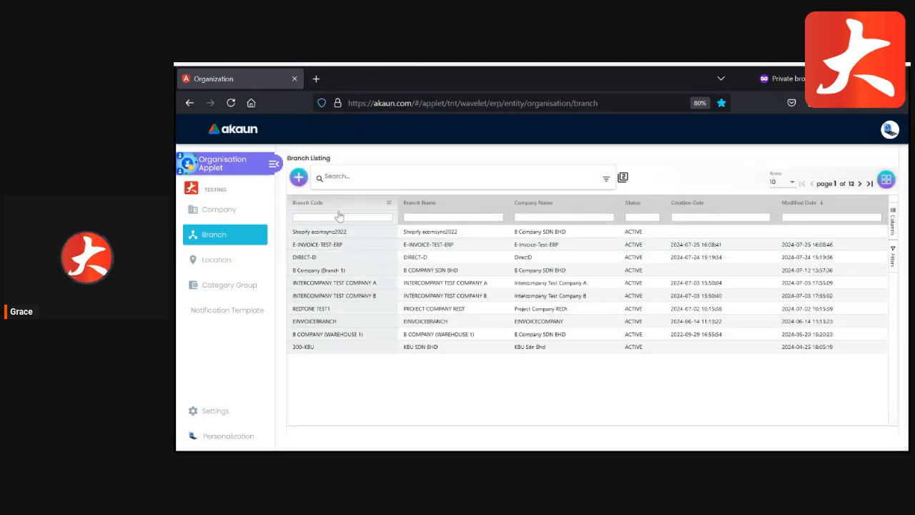
{"action": "left_click", "coordinate": [350, 234]}
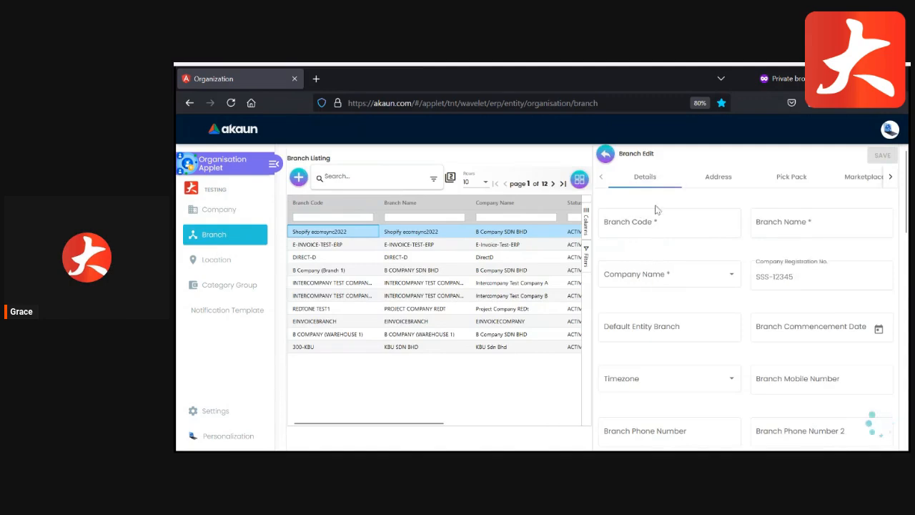
{"action": "left_click", "coordinate": [450, 177]}
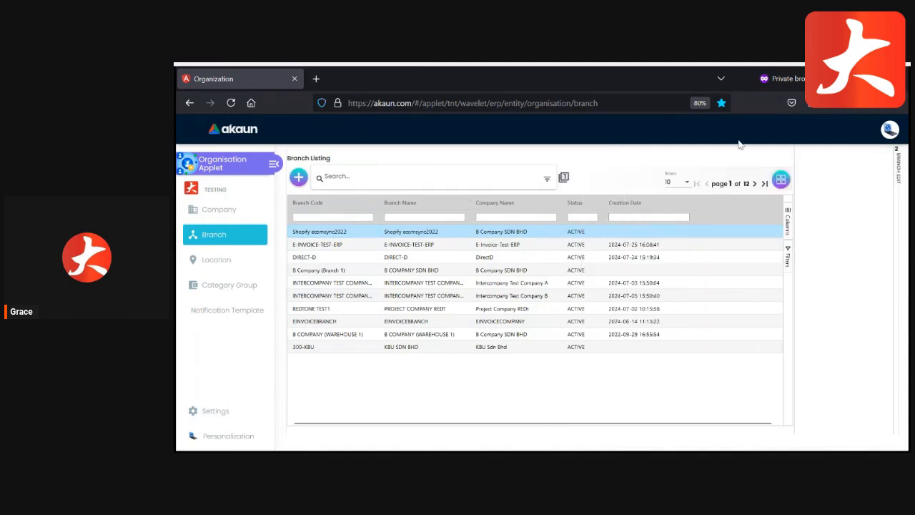
{"action": "left_click", "coordinate": [893, 160]}
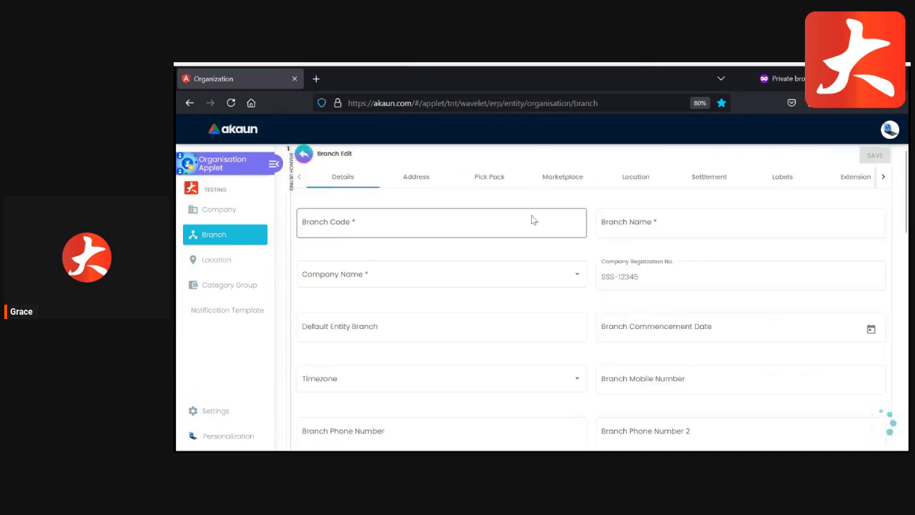
Reopen B Company from the company listing and view the new-branch form reached from its branch list.
{"action": "left_click", "coordinate": [255, 209]}
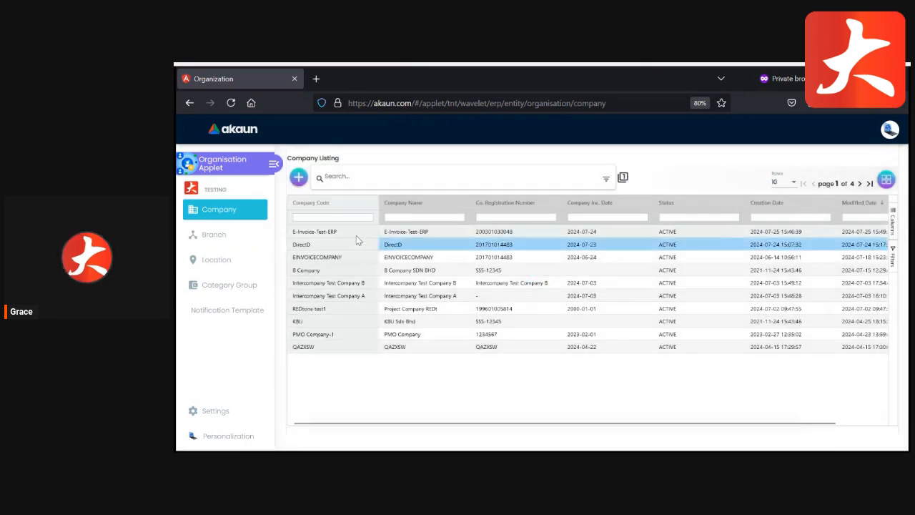
{"action": "left_click", "coordinate": [343, 246]}
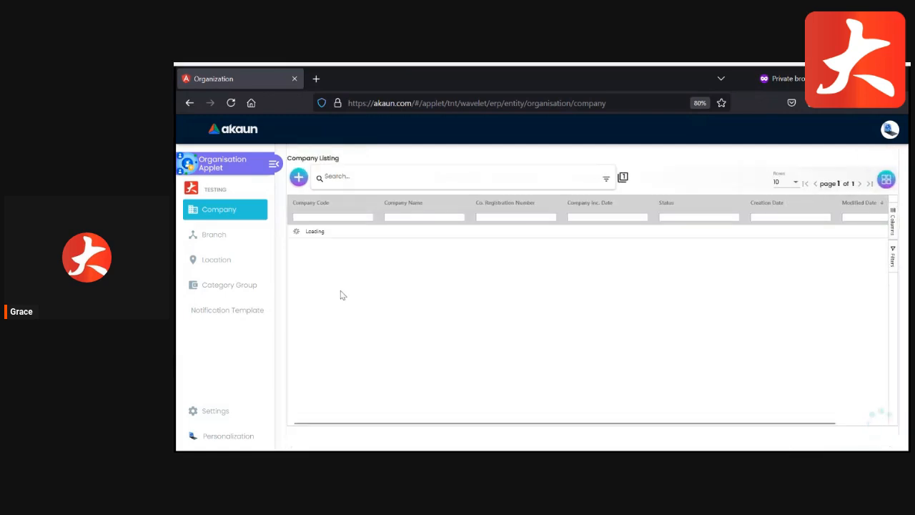
{"action": "left_click", "coordinate": [333, 297]}
{"action": "left_click", "coordinate": [333, 270]}
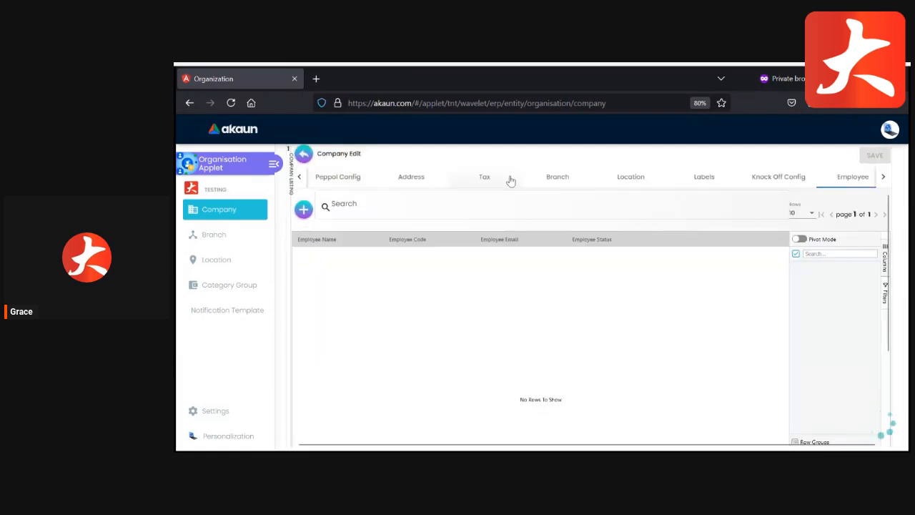
{"action": "left_click", "coordinate": [558, 178]}
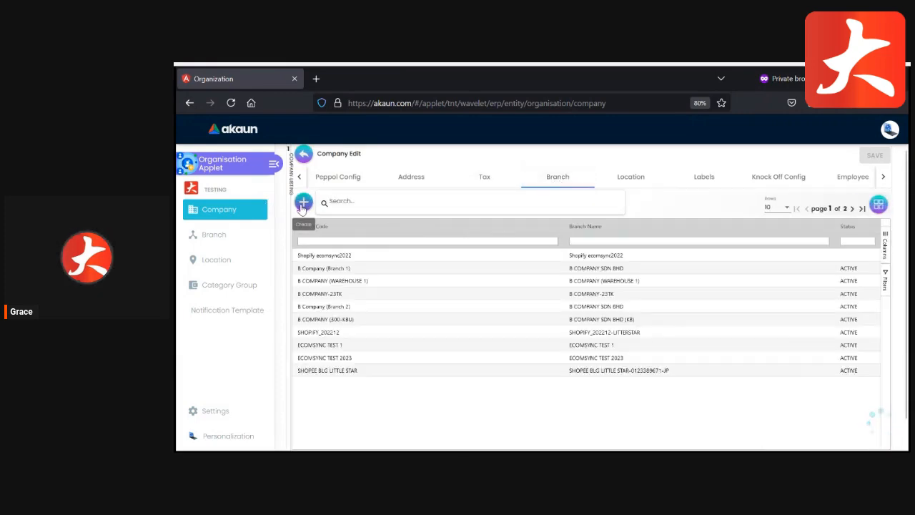
{"action": "left_click", "coordinate": [303, 203]}
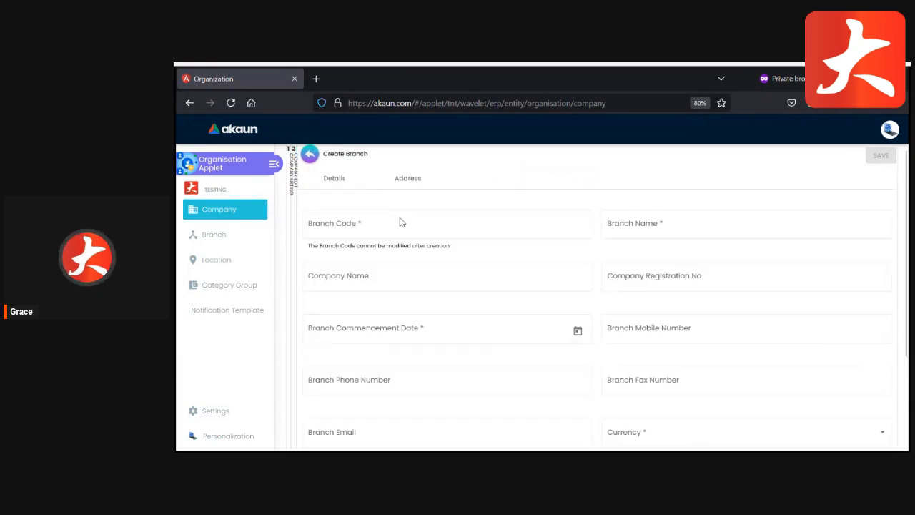
Return to the main branch listing and open its form for creating a new branch.
{"action": "left_click", "coordinate": [250, 243]}
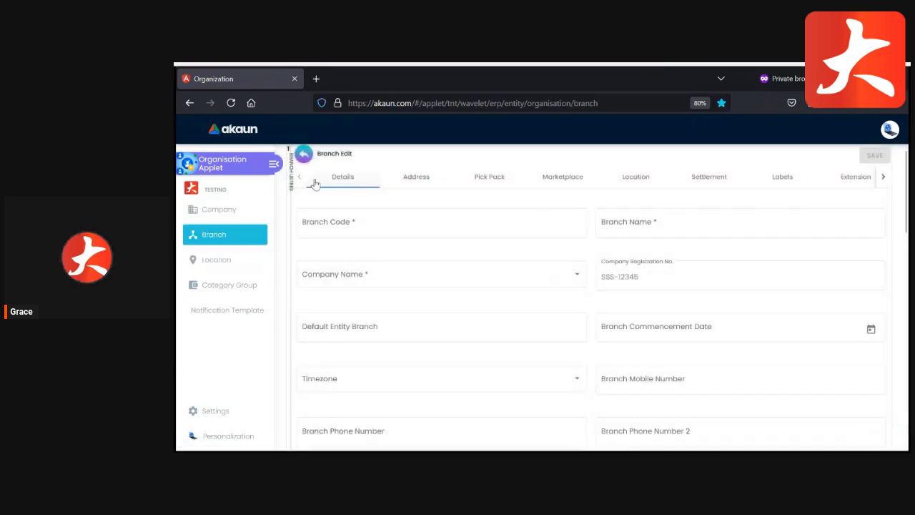
{"action": "left_click", "coordinate": [305, 156]}
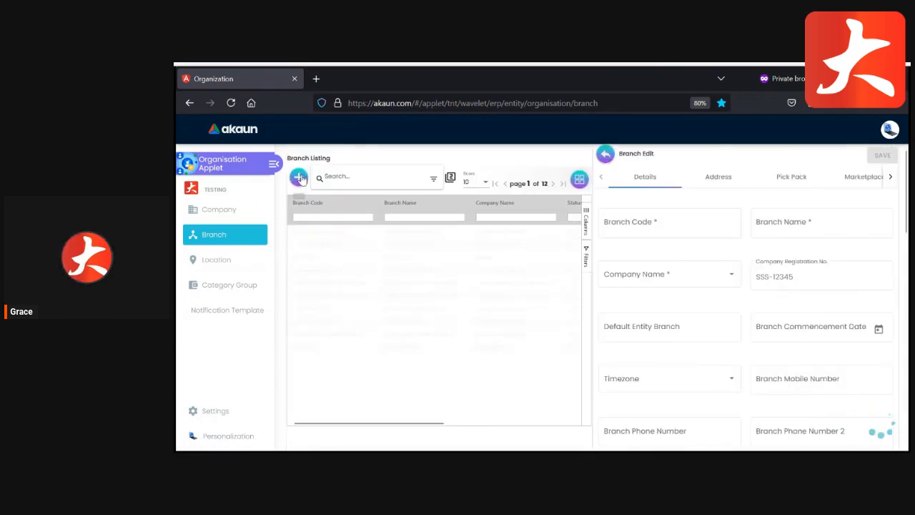
{"action": "left_click", "coordinate": [299, 179]}
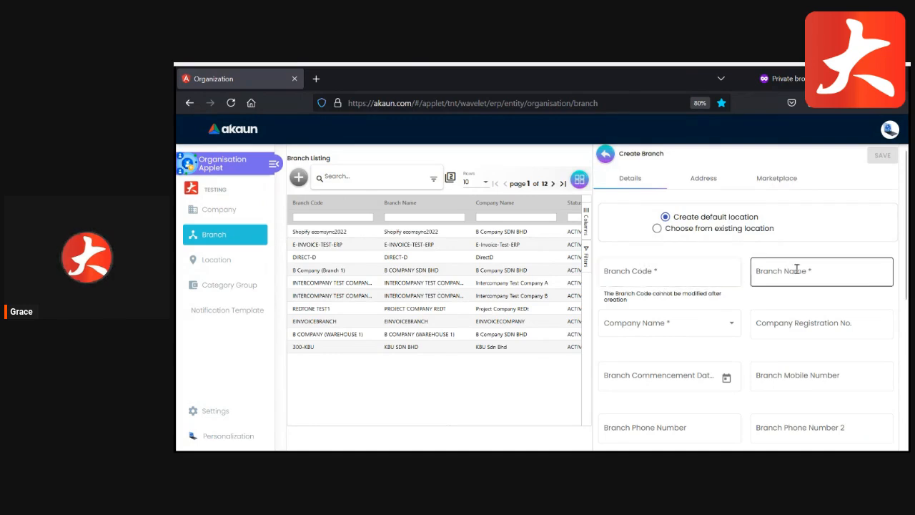
Examine the new-branch form's company choices and its remaining detail fields without selecting a company.
{"action": "left_click", "coordinate": [693, 338]}
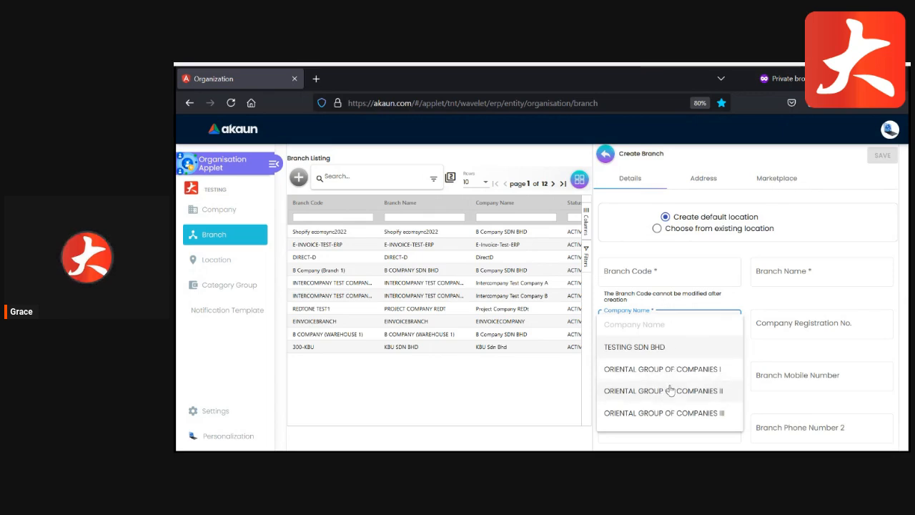
{"action": "left_click", "coordinate": [706, 301]}
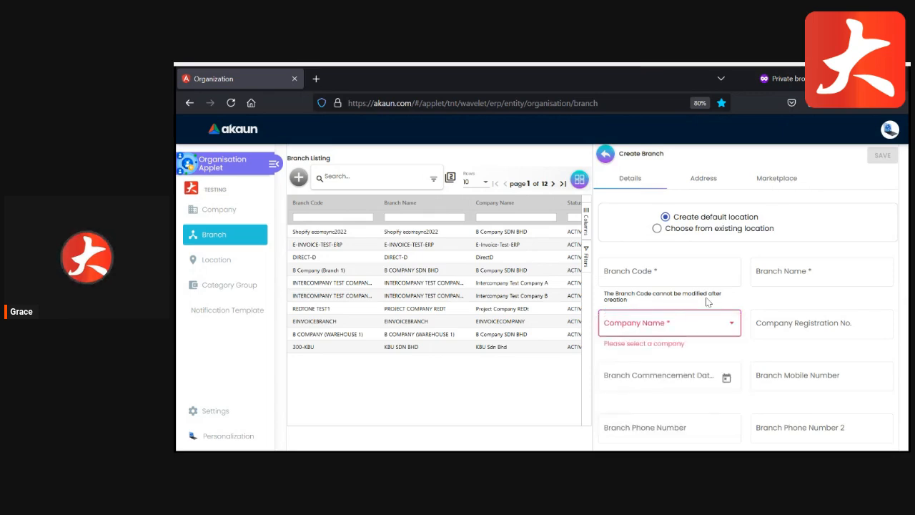
{"action": "scroll", "coordinate": [706, 302], "scroll_direction": "down", "scroll_amount": 2}
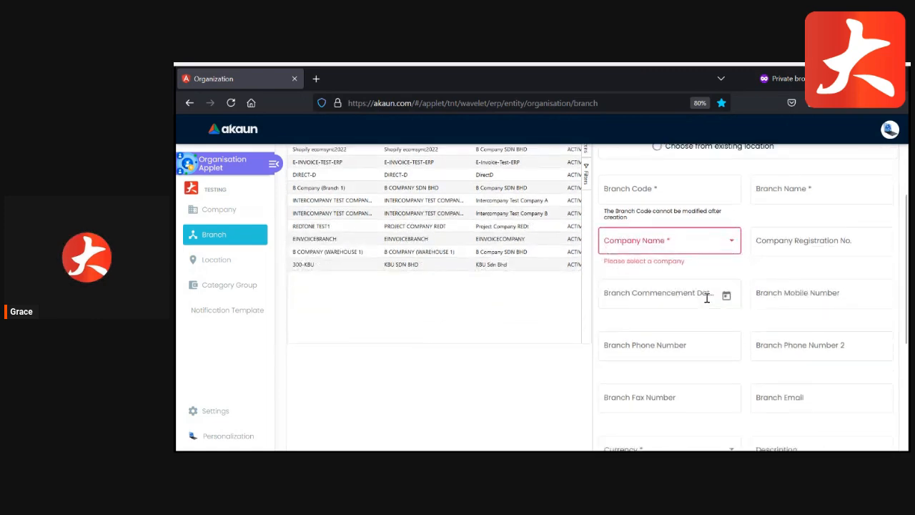
{"action": "scroll", "coordinate": [607, 288], "scroll_direction": "down", "scroll_amount": 4}
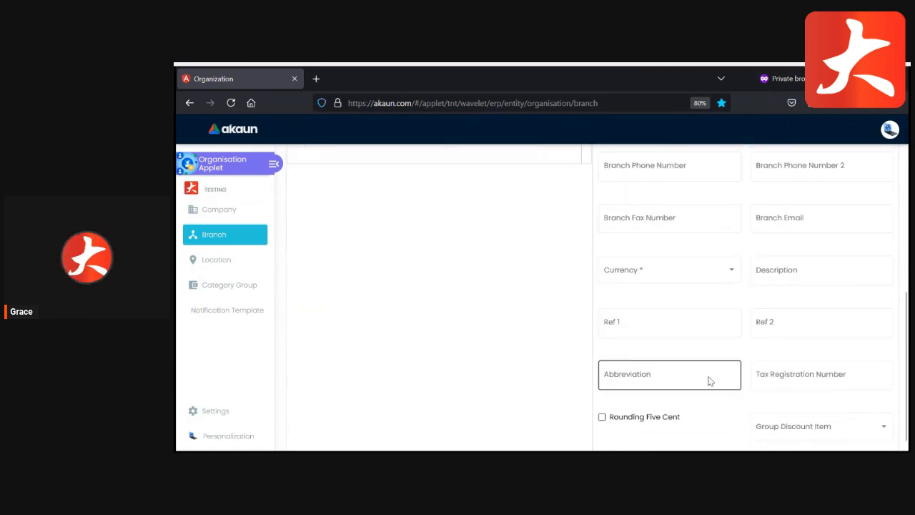
{"action": "scroll", "coordinate": [765, 411], "scroll_direction": "up", "scroll_amount": 6}
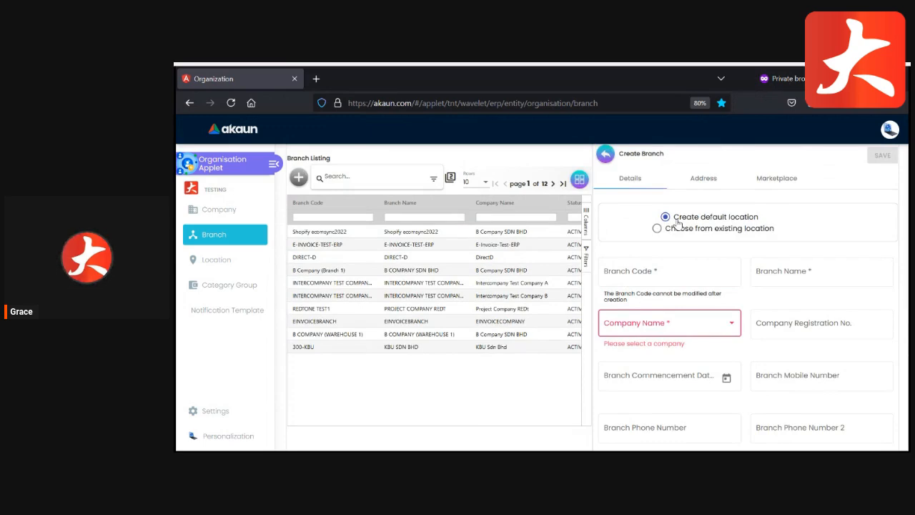
Compare the existing-location and default-location options for the new branch, view its address fields, and leave the form unsaved.
{"action": "left_click", "coordinate": [676, 231]}
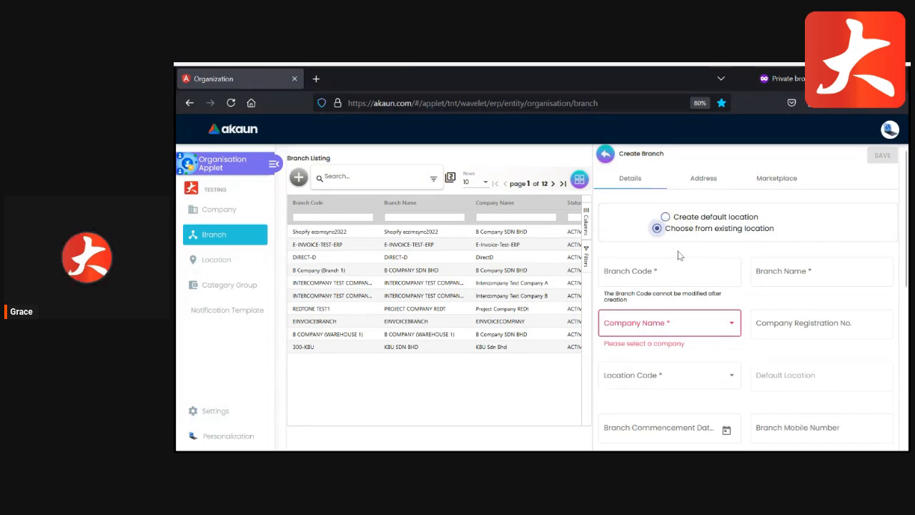
{"action": "left_click", "coordinate": [666, 217]}
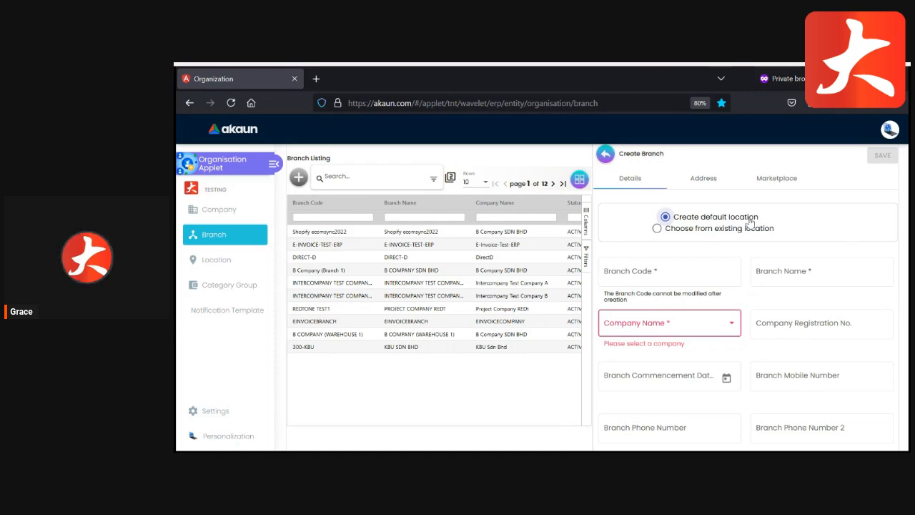
{"action": "left_click", "coordinate": [703, 183]}
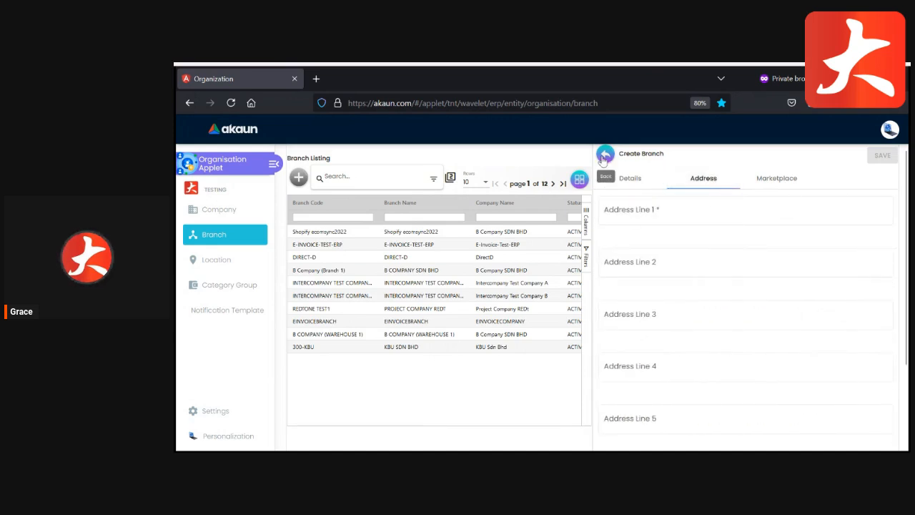
{"action": "left_click", "coordinate": [603, 155]}
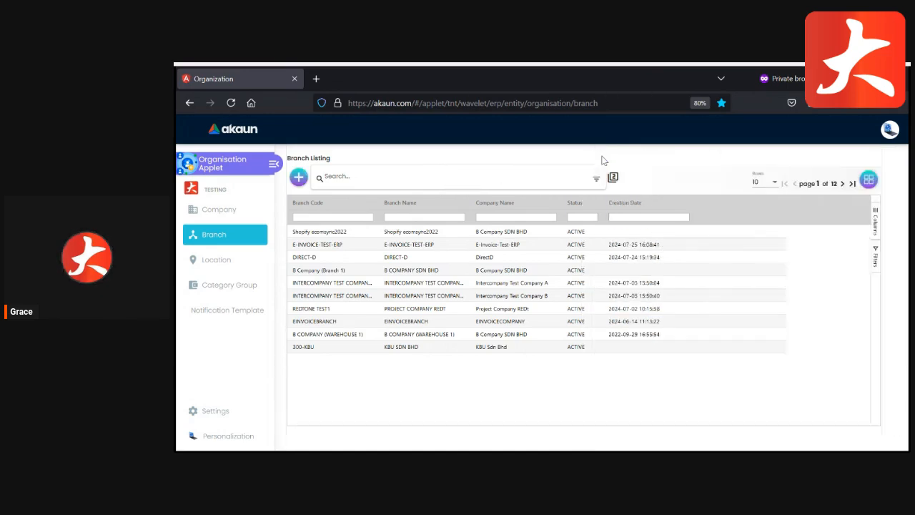
Open the B Company (Branch 1) record in the full-width single-column layout and review its detail fields.
{"action": "left_click", "coordinate": [340, 275]}
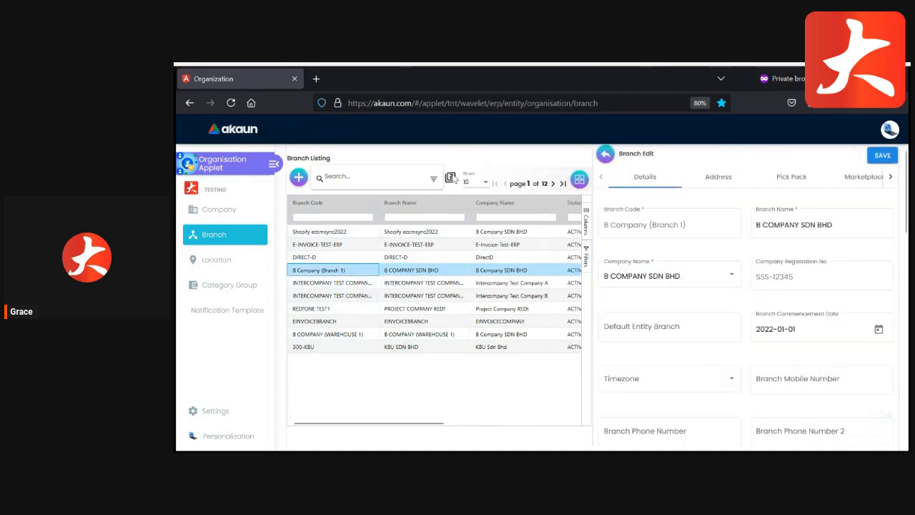
{"action": "left_click", "coordinate": [450, 177]}
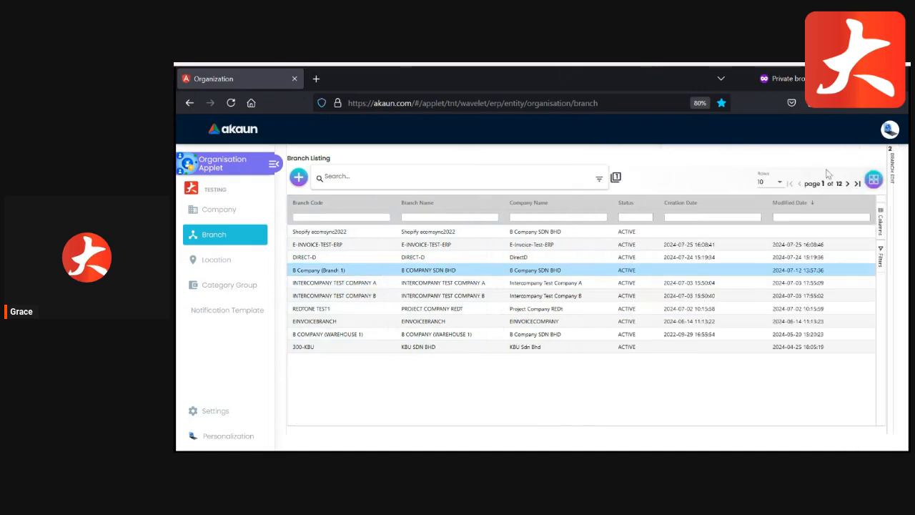
{"action": "left_click", "coordinate": [893, 166]}
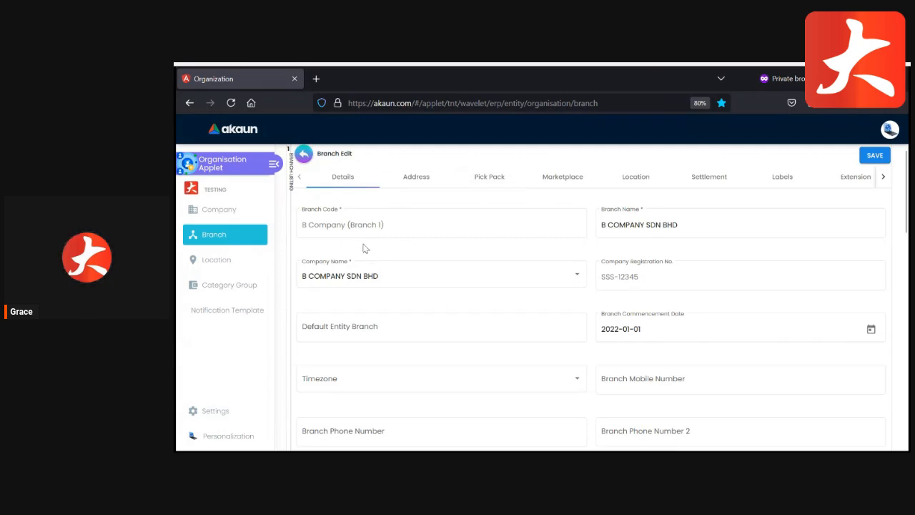
{"action": "scroll", "coordinate": [603, 388], "scroll_direction": "down", "scroll_amount": 8}
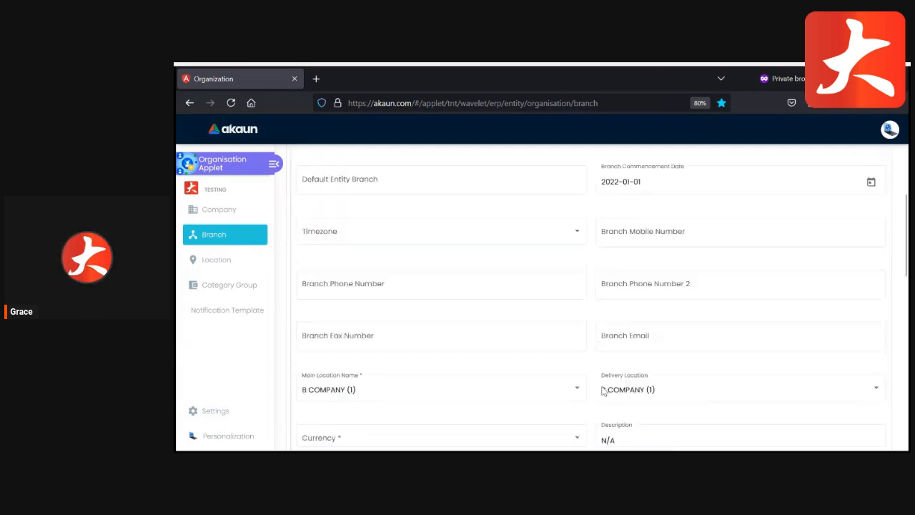
{"action": "scroll", "coordinate": [603, 388], "scroll_direction": "up", "scroll_amount": 2}
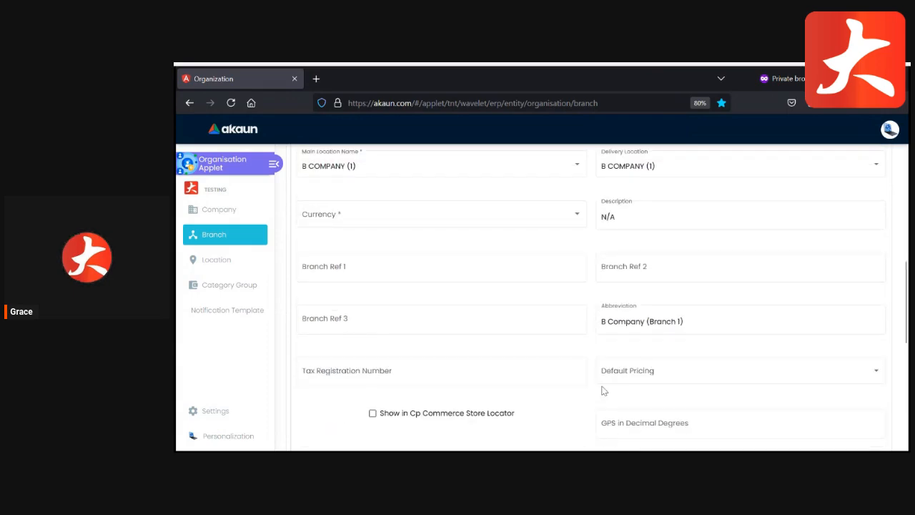
{"action": "scroll", "coordinate": [572, 376], "scroll_direction": "down", "scroll_amount": 2}
{"action": "scroll", "coordinate": [571, 375], "scroll_direction": "up", "scroll_amount": 8}
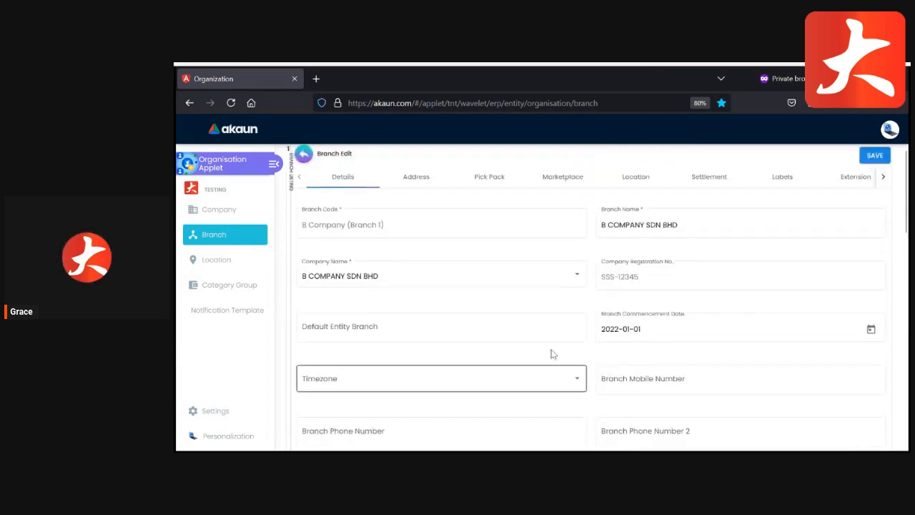
Review the branch's address, Pick Pack, Marketplace and Location settings.
{"action": "left_click", "coordinate": [420, 176]}
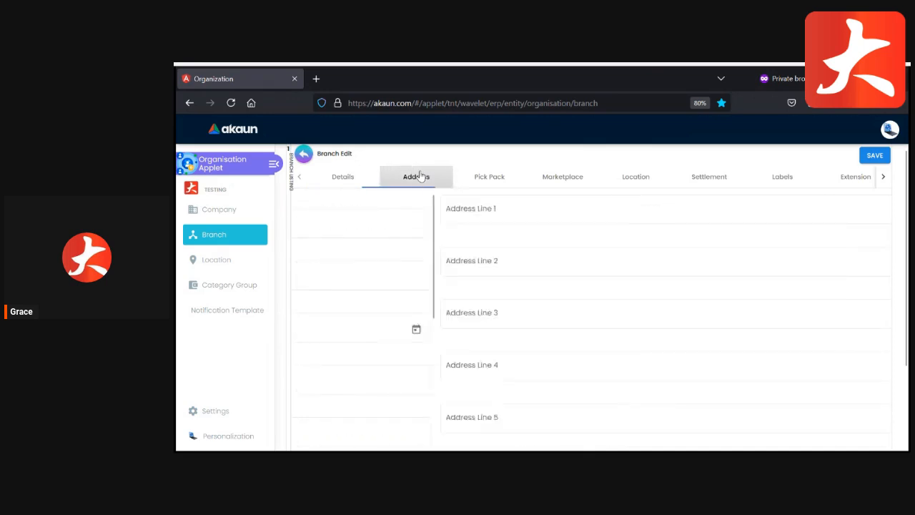
{"action": "left_click", "coordinate": [515, 176]}
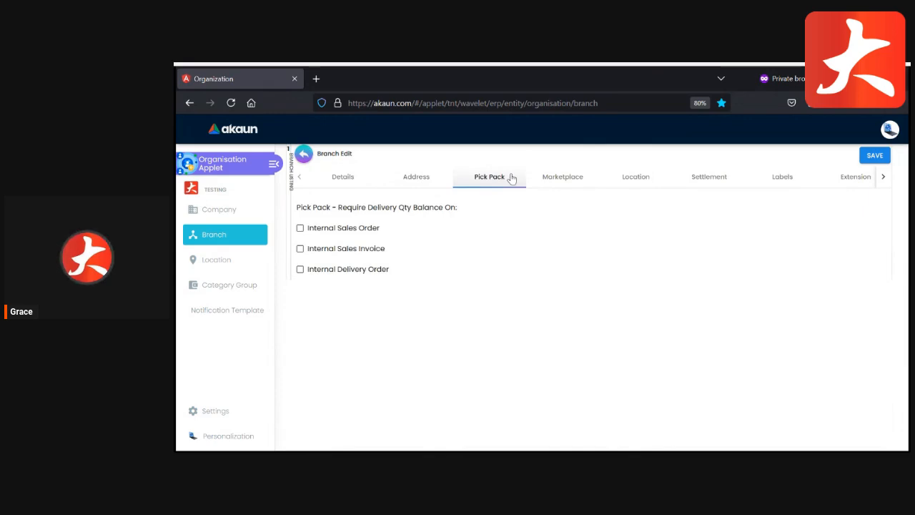
{"action": "left_click", "coordinate": [571, 176]}
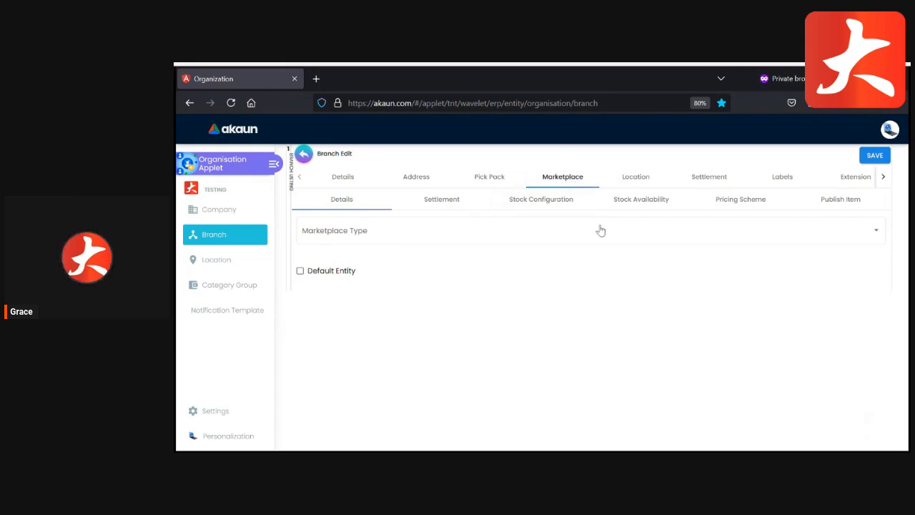
{"action": "left_click", "coordinate": [636, 178]}
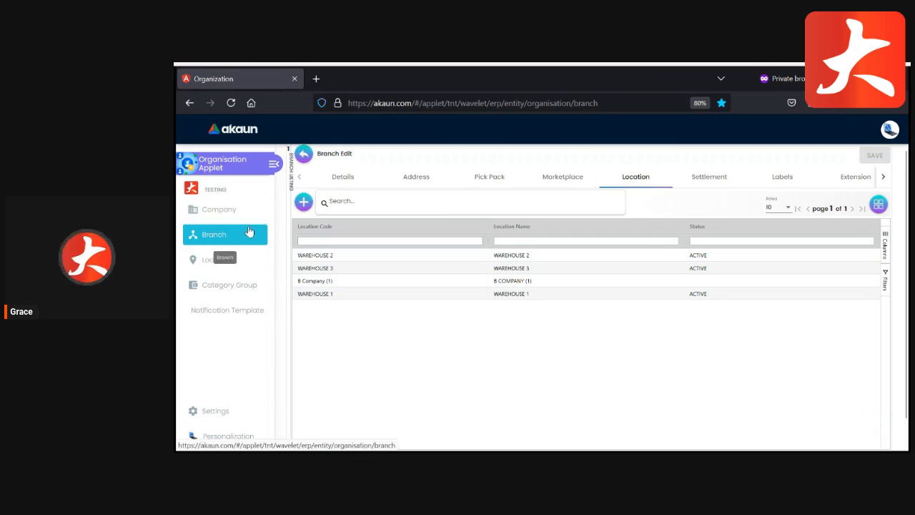
View the branch's settlement methods and the list of methods available to add, and return without adding any.
{"action": "left_click", "coordinate": [729, 180]}
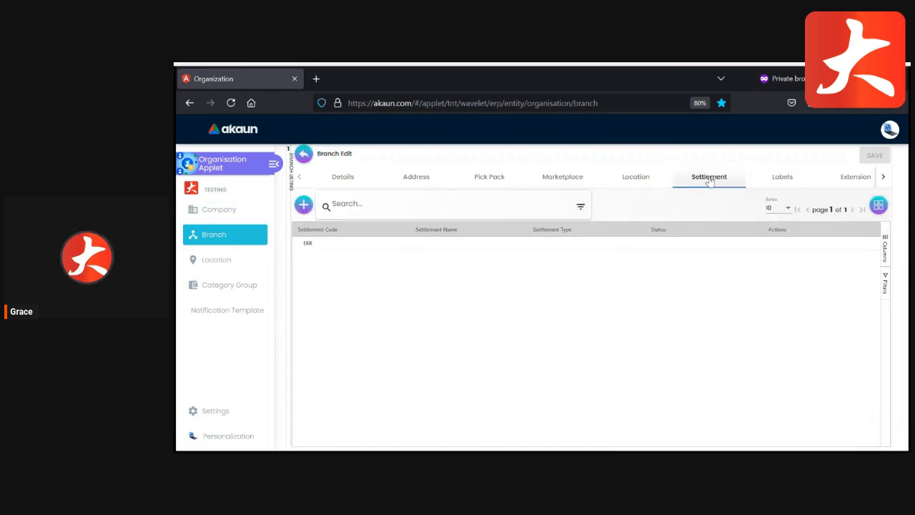
{"action": "left_click", "coordinate": [303, 205]}
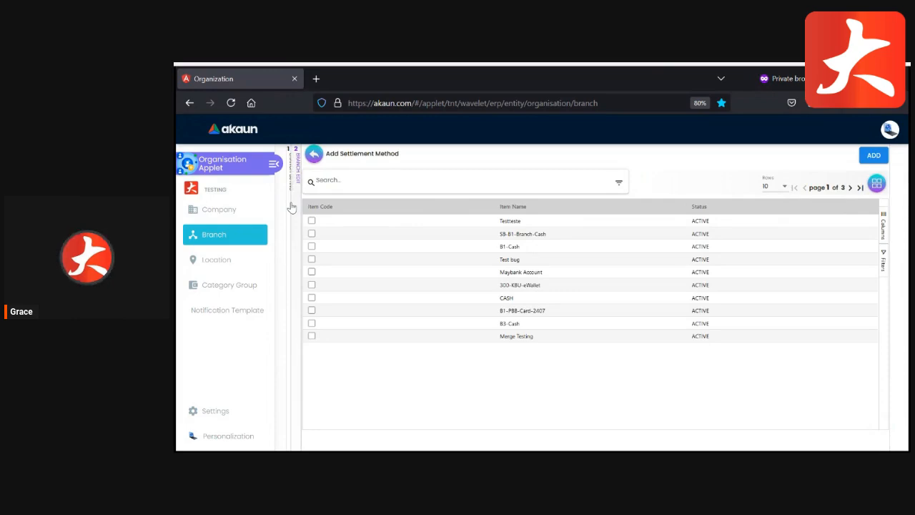
{"action": "left_click", "coordinate": [291, 206]}
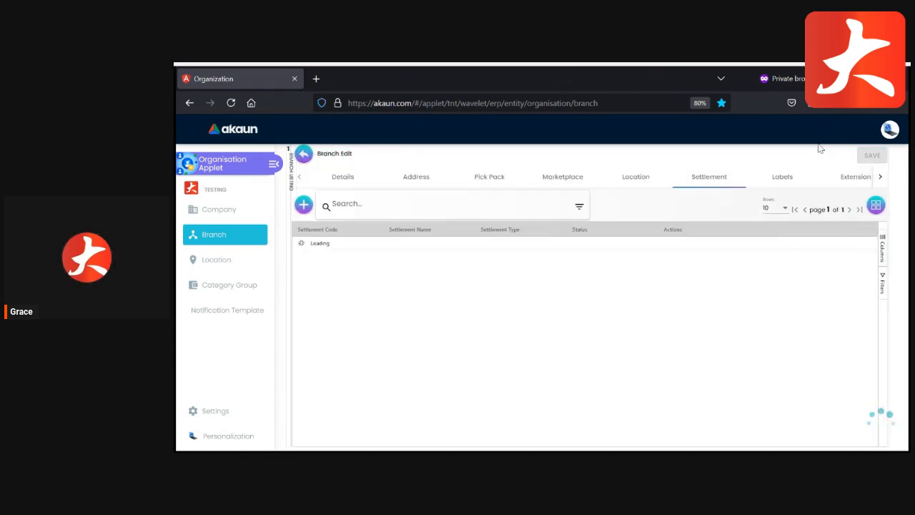
Review the branch's labels, extension parameters, customers, suppliers and intercompany configuration.
{"action": "left_click", "coordinate": [784, 178]}
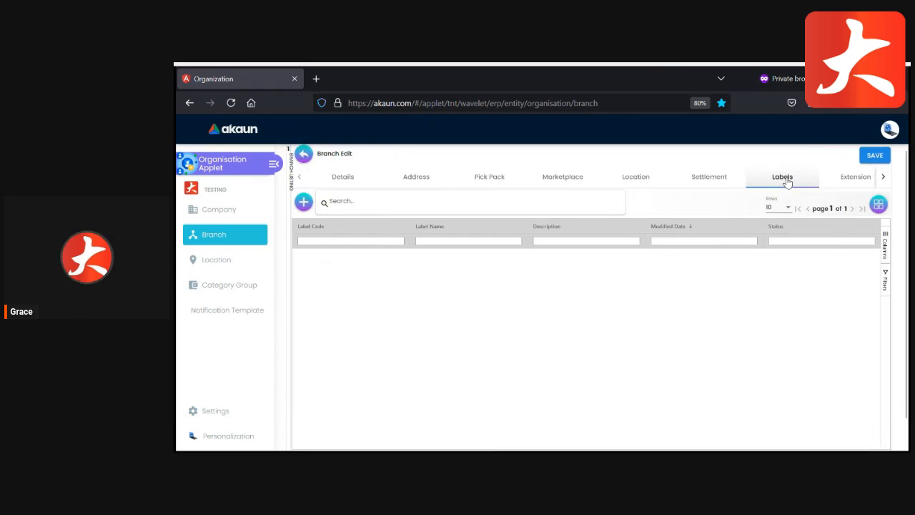
{"action": "left_click", "coordinate": [832, 179]}
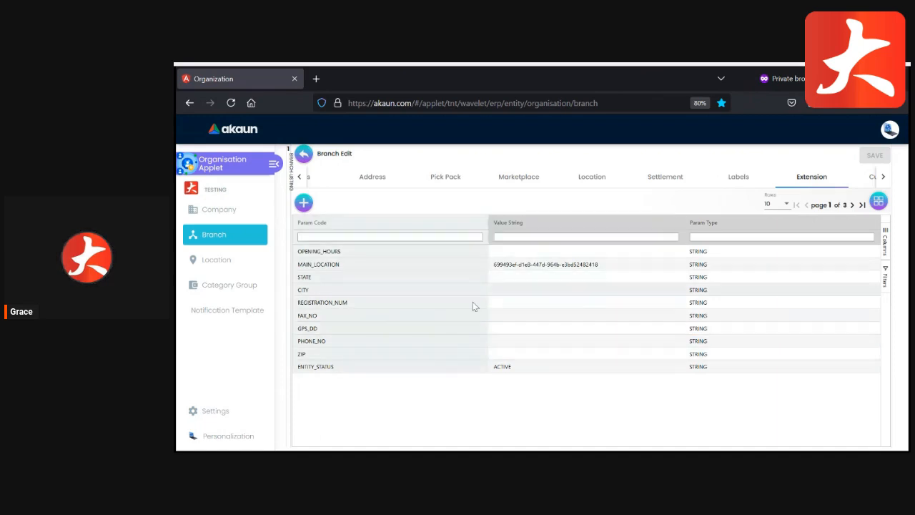
{"action": "left_click", "coordinate": [869, 177]}
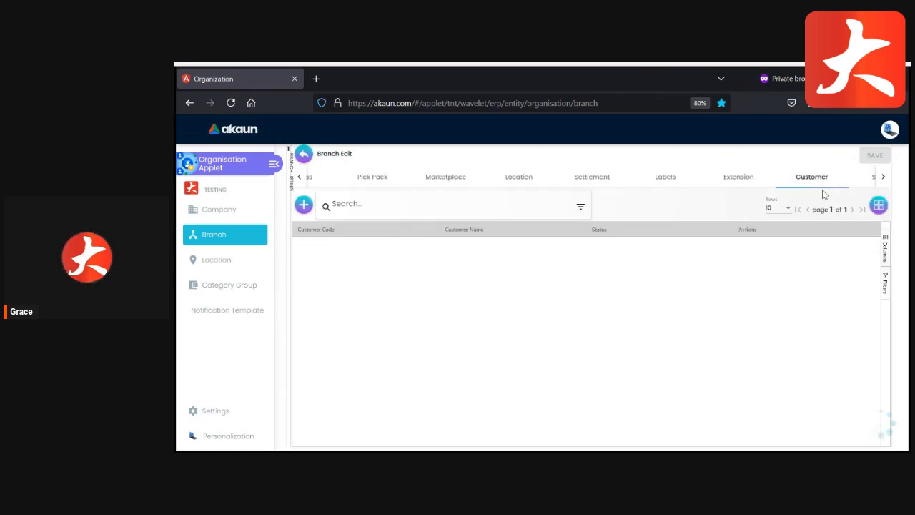
{"action": "left_click", "coordinate": [866, 179]}
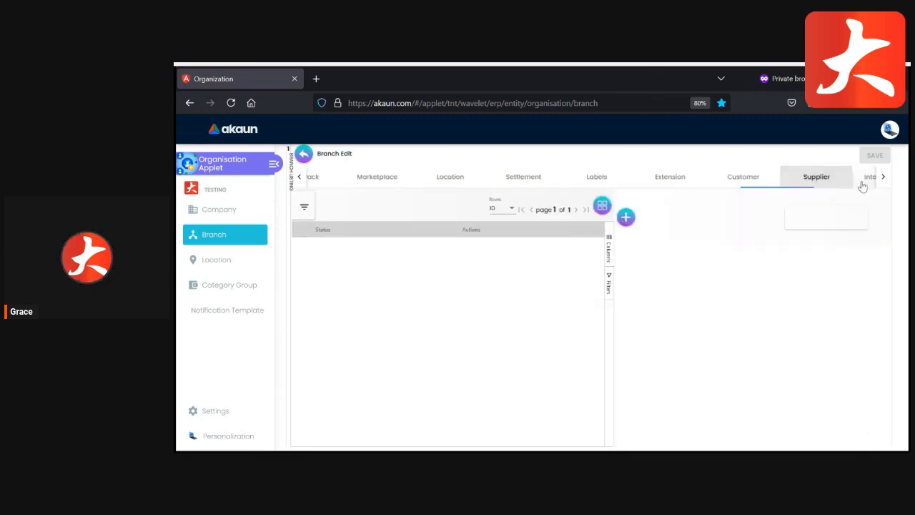
{"action": "left_click", "coordinate": [730, 186]}
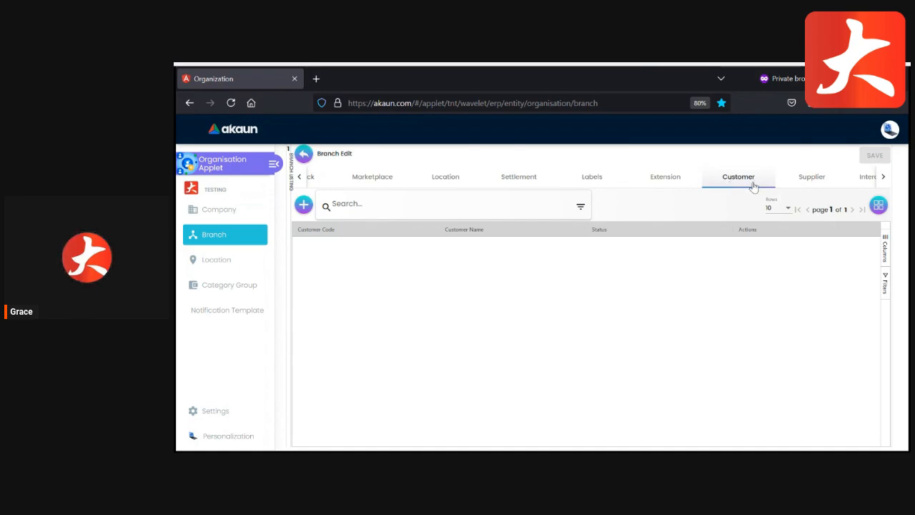
{"action": "left_click", "coordinate": [869, 178]}
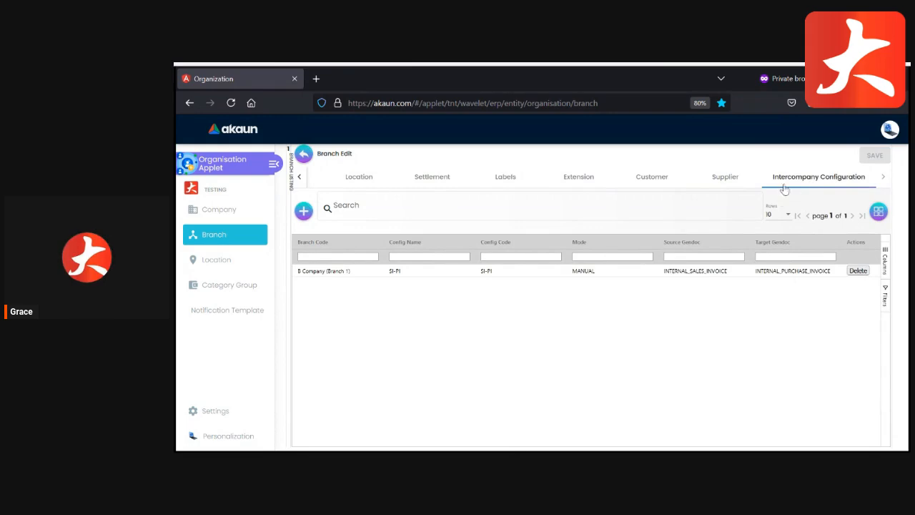
Try the Sales Invoice and Purchase Order conversion options in a new intercompany configuration and leave without saving.
{"action": "left_click", "coordinate": [303, 210]}
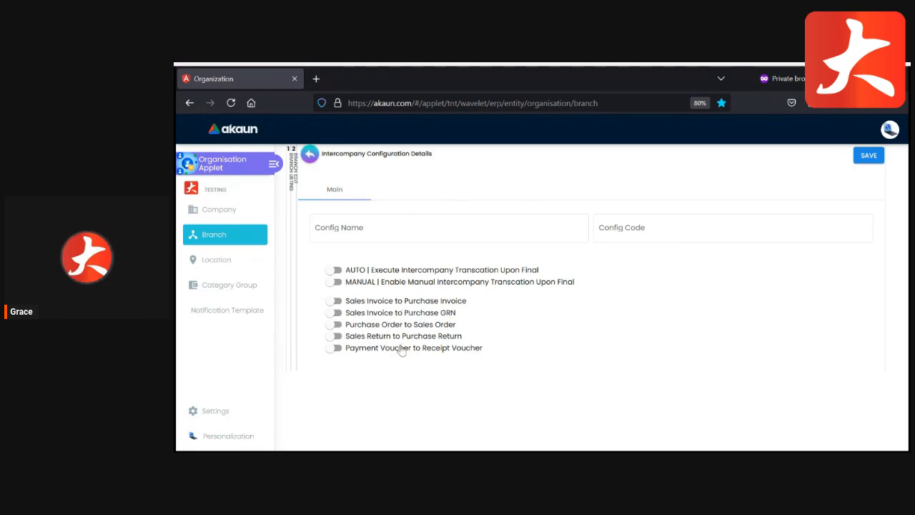
{"action": "left_click", "coordinate": [333, 301]}
{"action": "left_click", "coordinate": [337, 313]}
{"action": "left_click", "coordinate": [334, 324]}
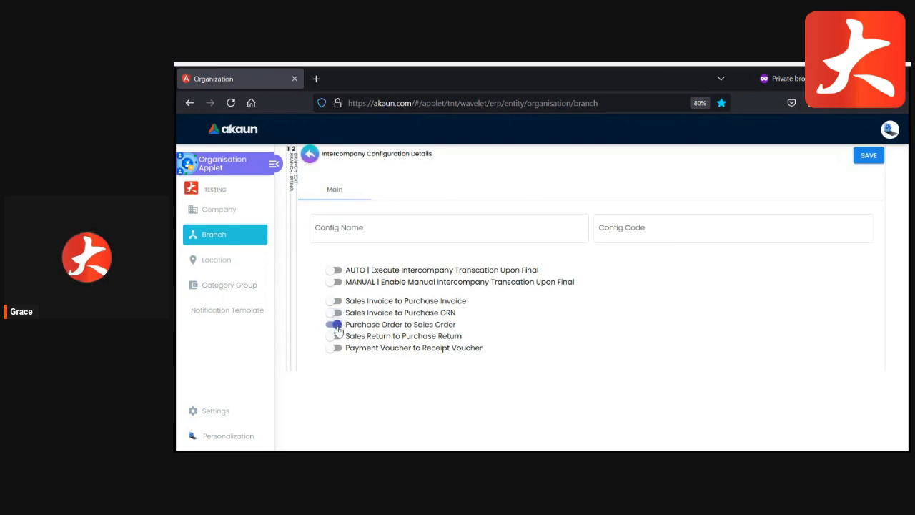
{"action": "left_click", "coordinate": [309, 160]}
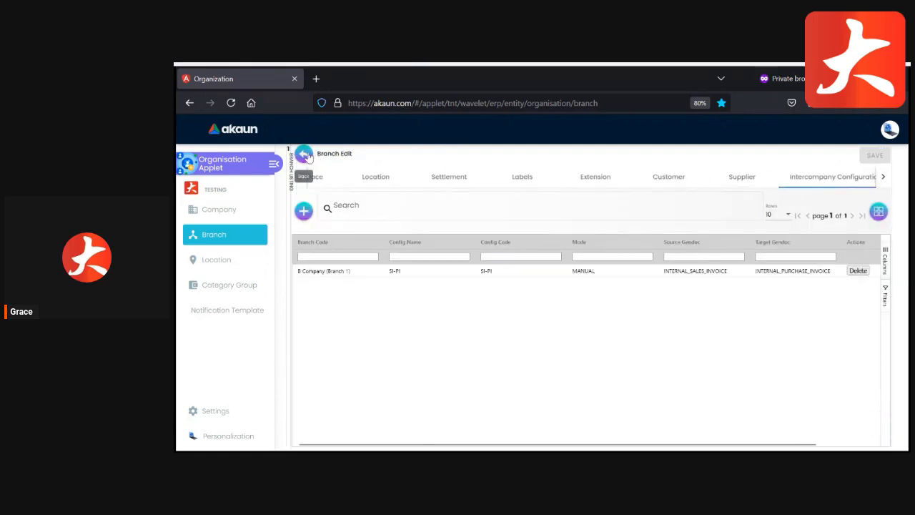
Leave the branch record, open L-E-INVOICE-TEST-ERP from the location listing and review its detail fields.
{"action": "left_click", "coordinate": [304, 154]}
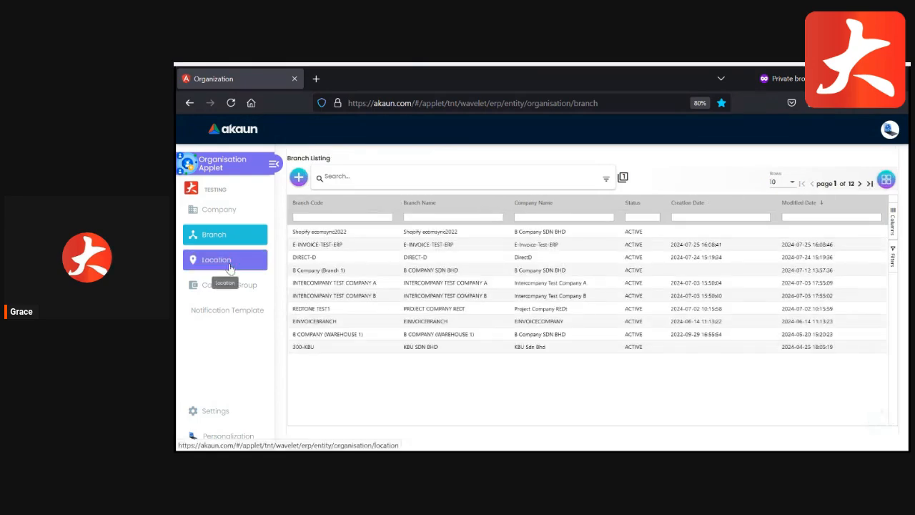
{"action": "left_click", "coordinate": [236, 261]}
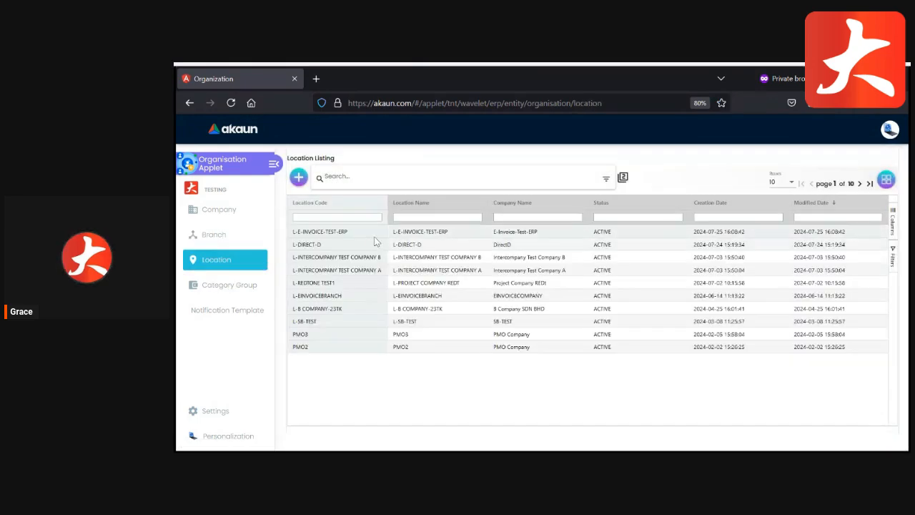
{"action": "left_click", "coordinate": [372, 235]}
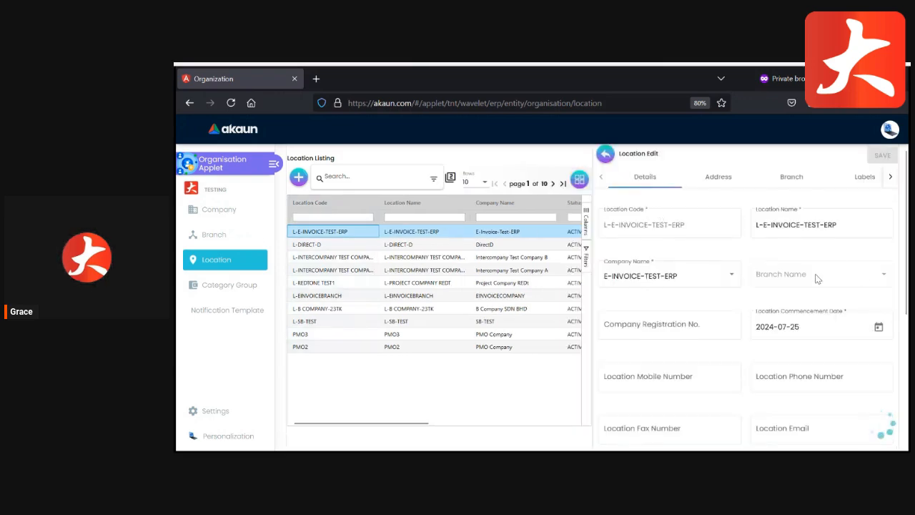
{"action": "scroll", "coordinate": [817, 282], "scroll_direction": "down", "scroll_amount": 3}
{"action": "scroll", "coordinate": [817, 282], "scroll_direction": "down", "scroll_amount": 1}
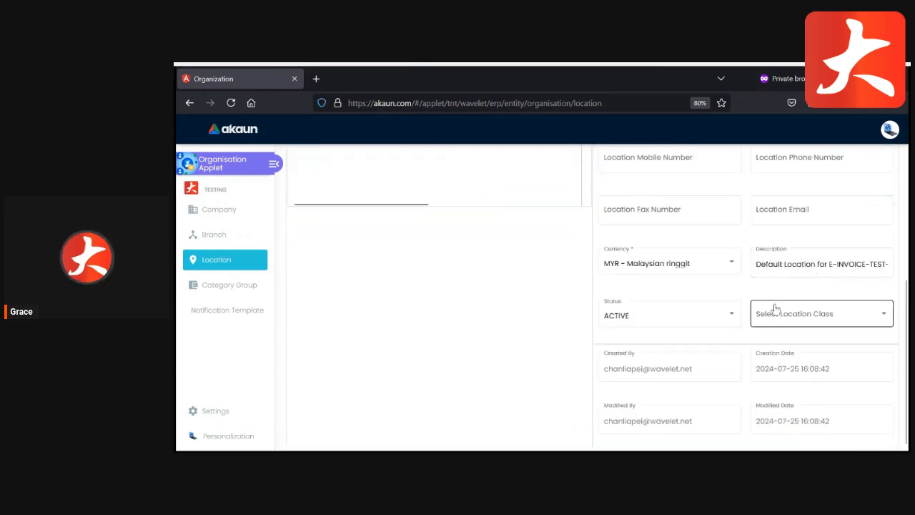
Look over the remaining sections of the L-E-INVOICE-TEST-ERP location record and close it without saving.
{"action": "scroll", "coordinate": [776, 307], "scroll_direction": "up", "scroll_amount": 5}
{"action": "scroll", "coordinate": [776, 307], "scroll_direction": "up", "scroll_amount": 1}
{"action": "left_click", "coordinate": [889, 177]}
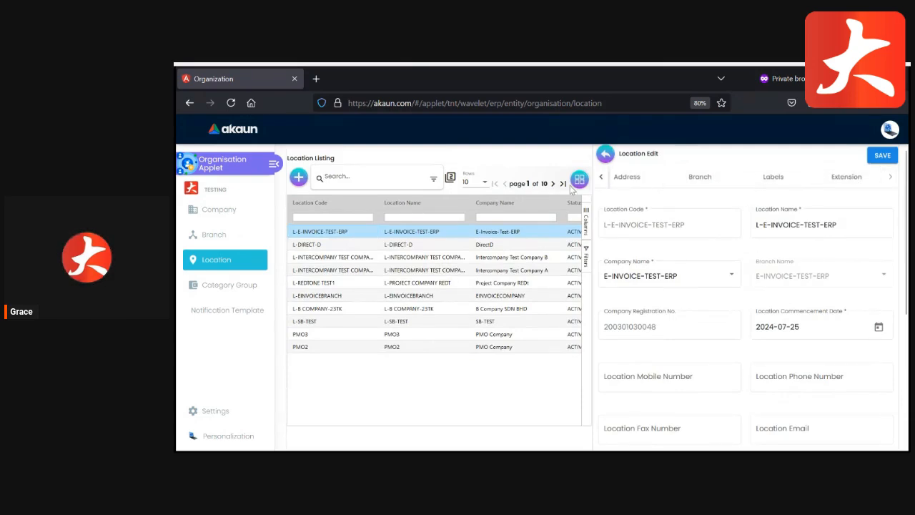
{"action": "left_click", "coordinate": [604, 154]}
Return to the company area and review the fields of the Create Branch form for B COMPANY SDN BHD.
{"action": "left_click", "coordinate": [236, 211]}
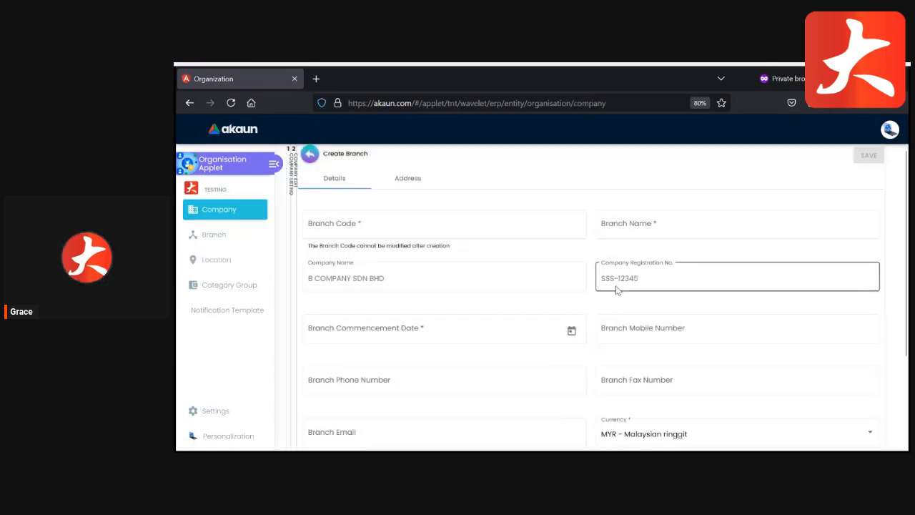
{"action": "left_click", "coordinate": [739, 321]}
{"action": "scroll", "coordinate": [745, 321], "scroll_direction": "down", "scroll_amount": 2}
{"action": "left_click", "coordinate": [744, 321]}
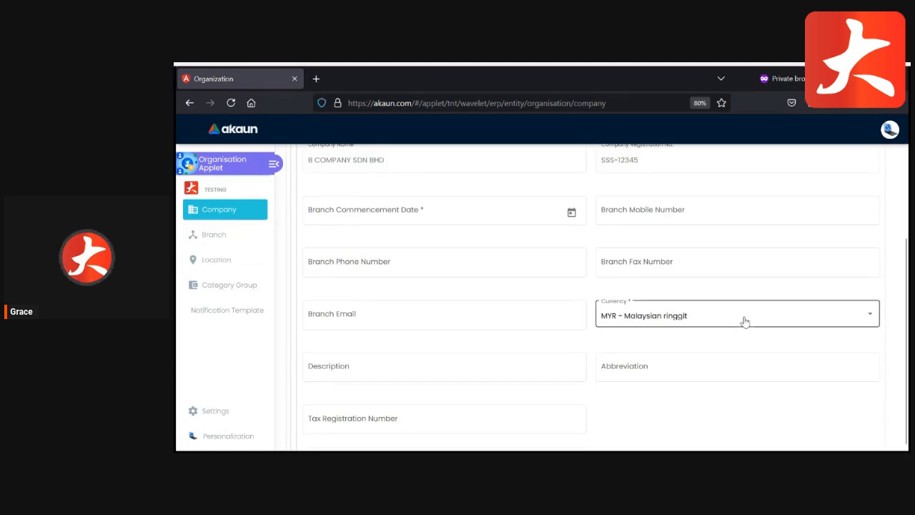
{"action": "scroll", "coordinate": [490, 343], "scroll_direction": "up", "scroll_amount": 3}
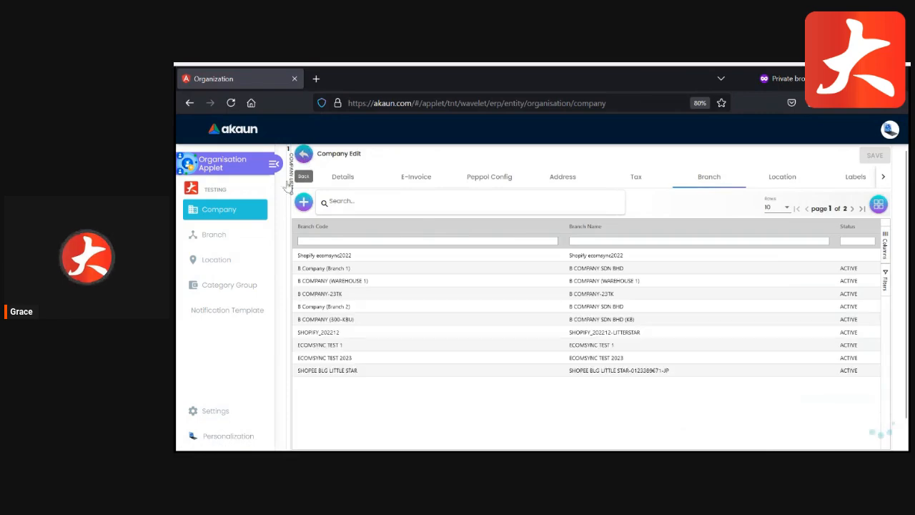
Open the B Company (Branch 1) record from the branch listing and show it in the single-column layout.
{"action": "left_click", "coordinate": [218, 236]}
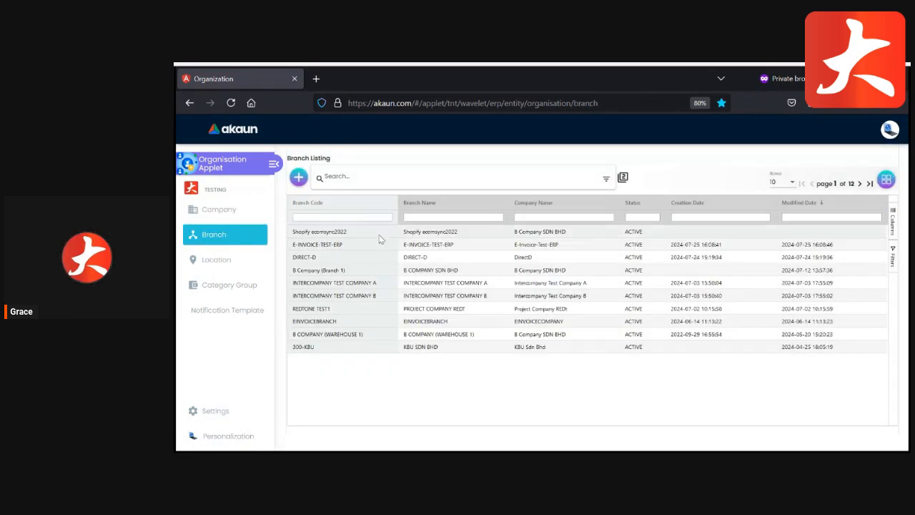
{"action": "left_click", "coordinate": [336, 270]}
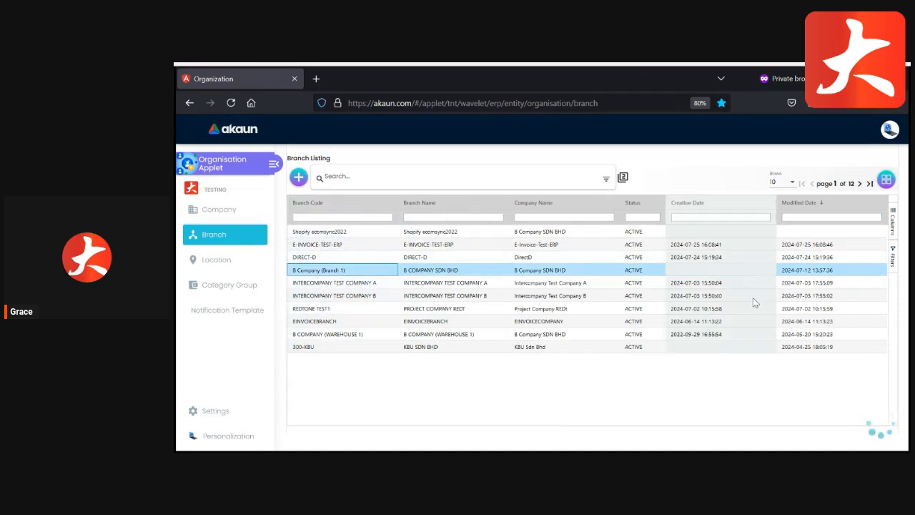
{"action": "left_click", "coordinate": [652, 179]}
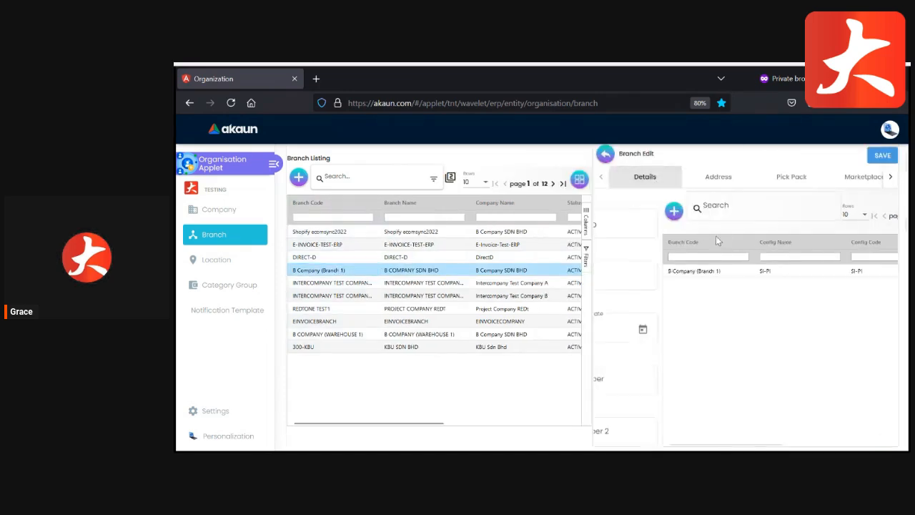
{"action": "left_click", "coordinate": [450, 177]}
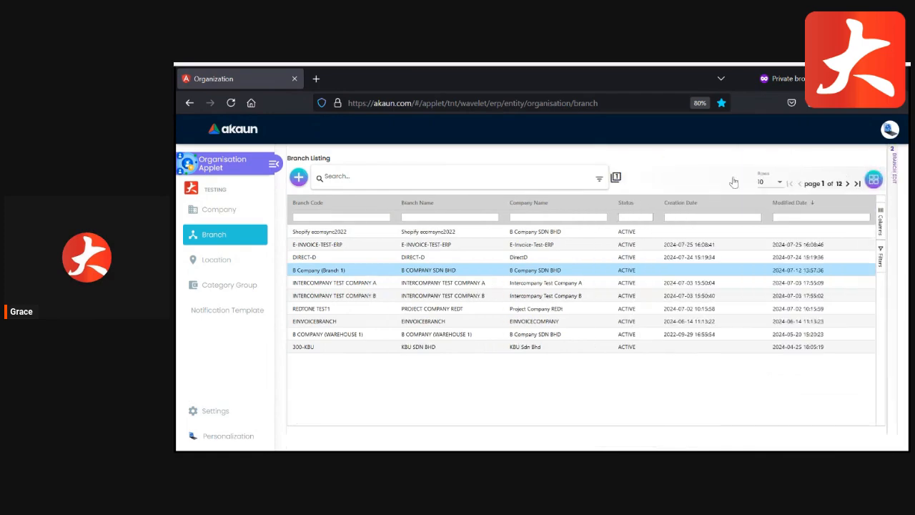
{"action": "left_click", "coordinate": [726, 180]}
Review the branch's details and look through the available Default Pricing options.
{"action": "scroll", "coordinate": [717, 302], "scroll_direction": "down", "scroll_amount": 5}
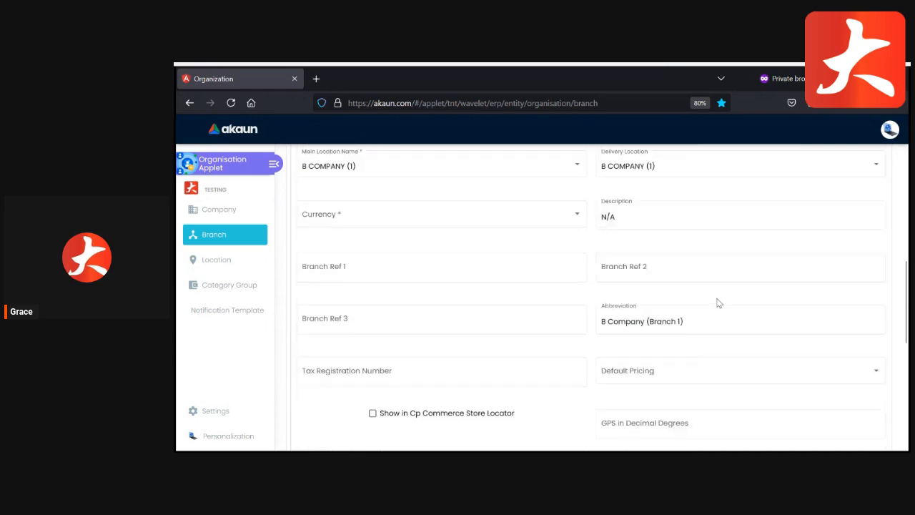
{"action": "scroll", "coordinate": [717, 301], "scroll_direction": "down", "scroll_amount": 3}
{"action": "left_click", "coordinate": [649, 208]}
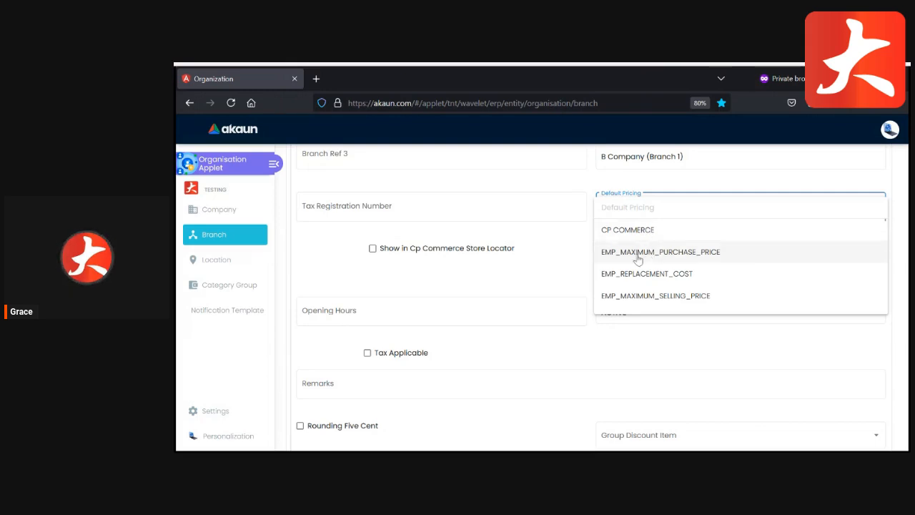
{"action": "scroll", "coordinate": [647, 273], "scroll_direction": "down", "scroll_amount": 5}
{"action": "scroll", "coordinate": [647, 271], "scroll_direction": "down", "scroll_amount": 1}
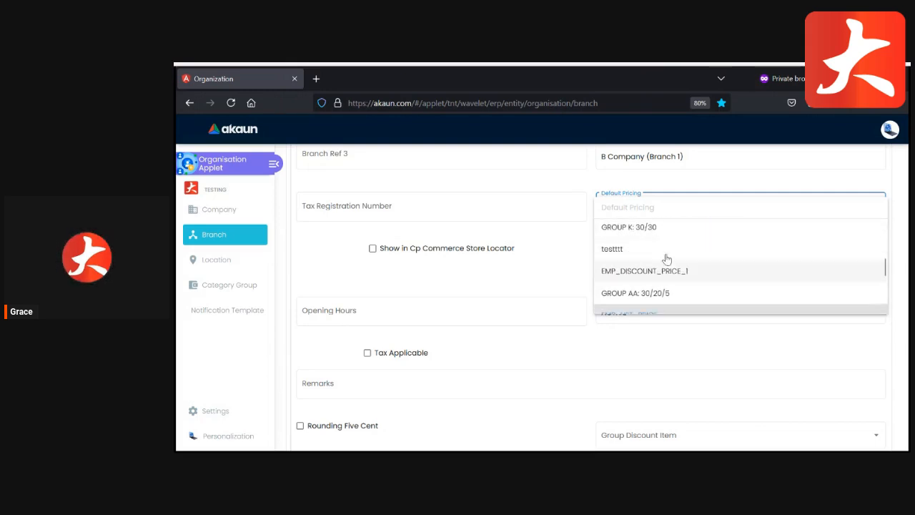
{"action": "scroll", "coordinate": [676, 304], "scroll_direction": "down", "scroll_amount": 3}
{"action": "scroll", "coordinate": [676, 302], "scroll_direction": "down", "scroll_amount": 1}
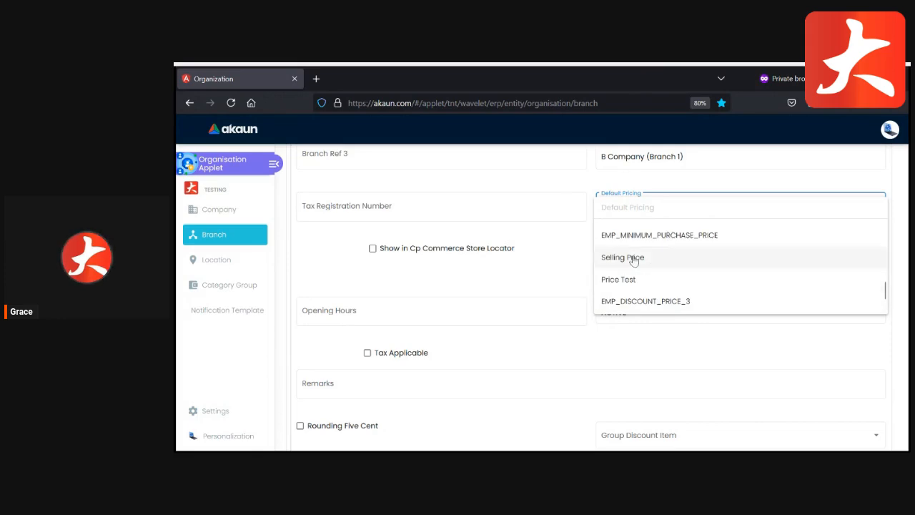
{"action": "left_click", "coordinate": [557, 262]}
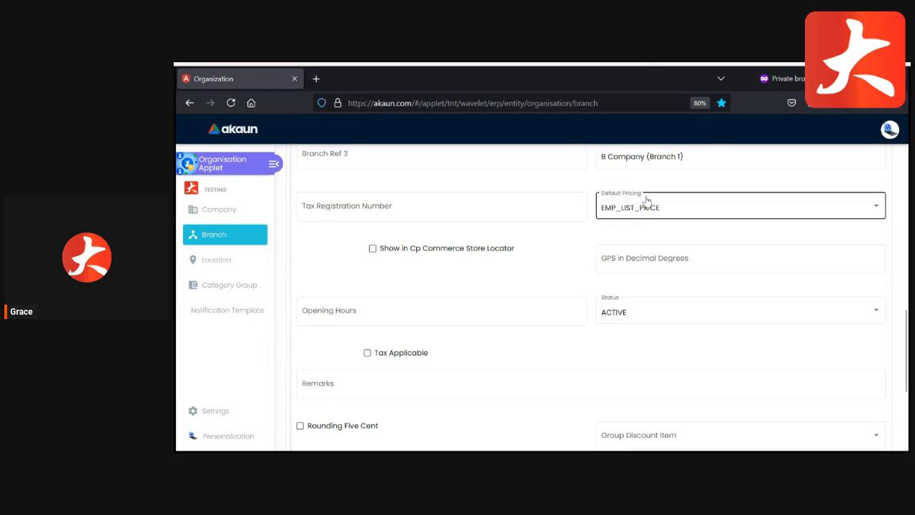
Examine the branch's remaining detail fields, down to Rounding Five Cent and Group Discount Item, and leave the record without saving.
{"action": "scroll", "coordinate": [531, 322], "scroll_direction": "up", "scroll_amount": 1}
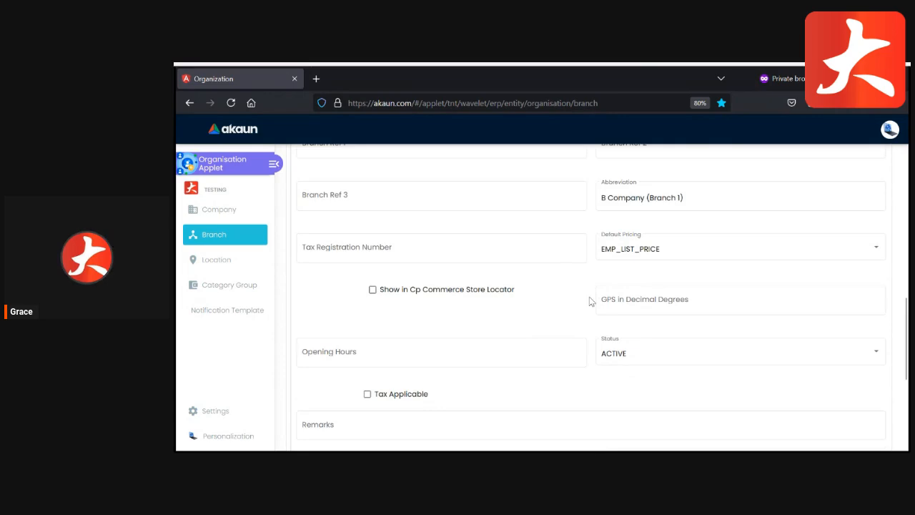
{"action": "scroll", "coordinate": [523, 350], "scroll_direction": "down", "scroll_amount": 1}
{"action": "scroll", "coordinate": [521, 349], "scroll_direction": "down", "scroll_amount": 1}
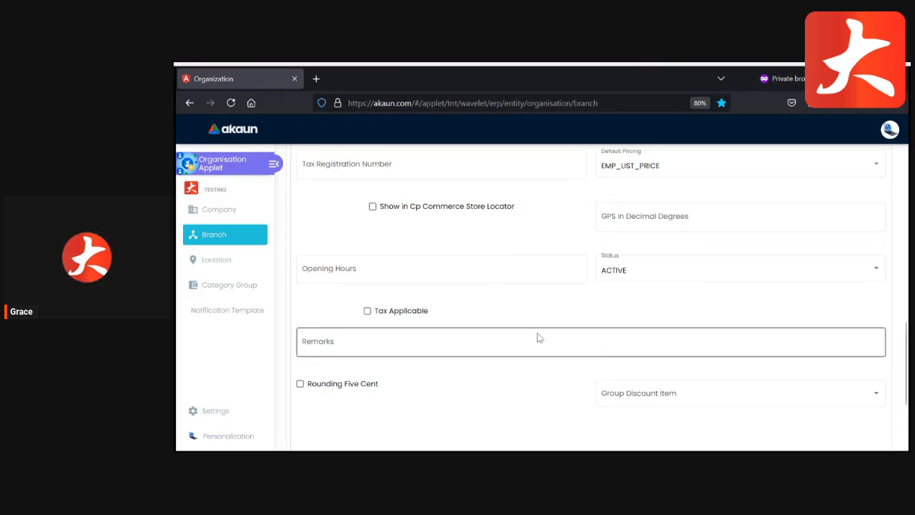
{"action": "scroll", "coordinate": [538, 338], "scroll_direction": "down", "scroll_amount": 2}
{"action": "scroll", "coordinate": [539, 338], "scroll_direction": "up", "scroll_amount": 10}
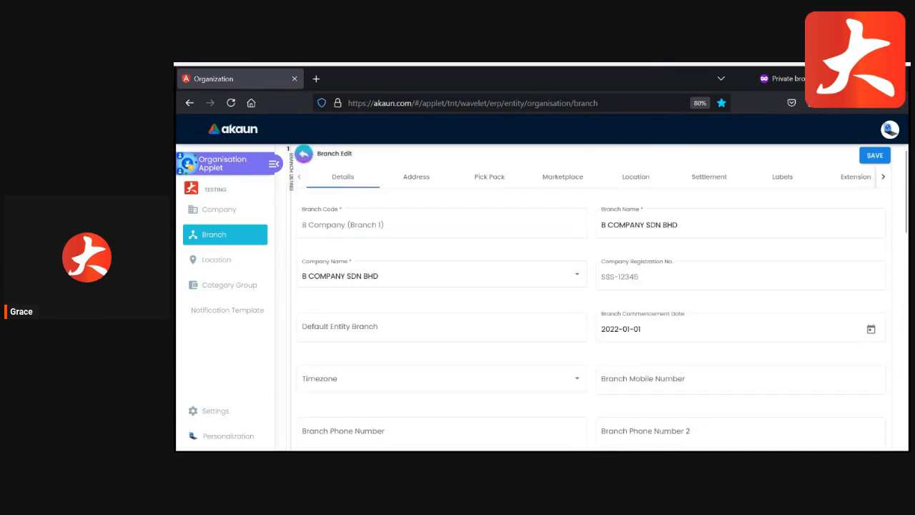
{"action": "left_click", "coordinate": [305, 154]}
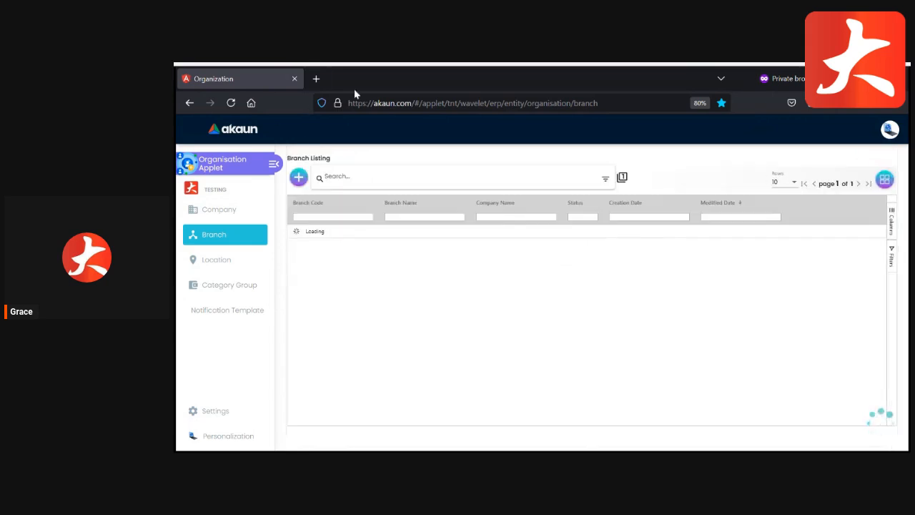
View the category group listing, followed by the Role Permission and Permission Set lists in the applet settings.
{"action": "left_click", "coordinate": [228, 284]}
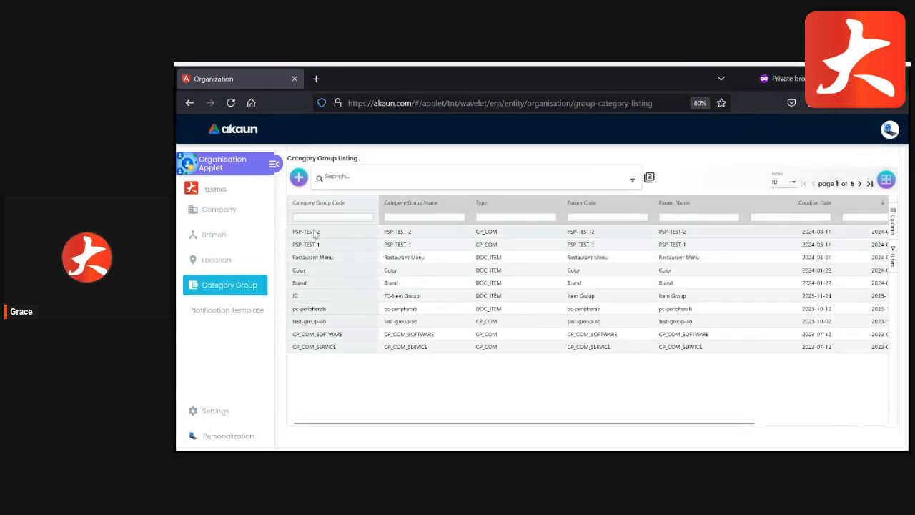
{"action": "left_click", "coordinate": [218, 410]}
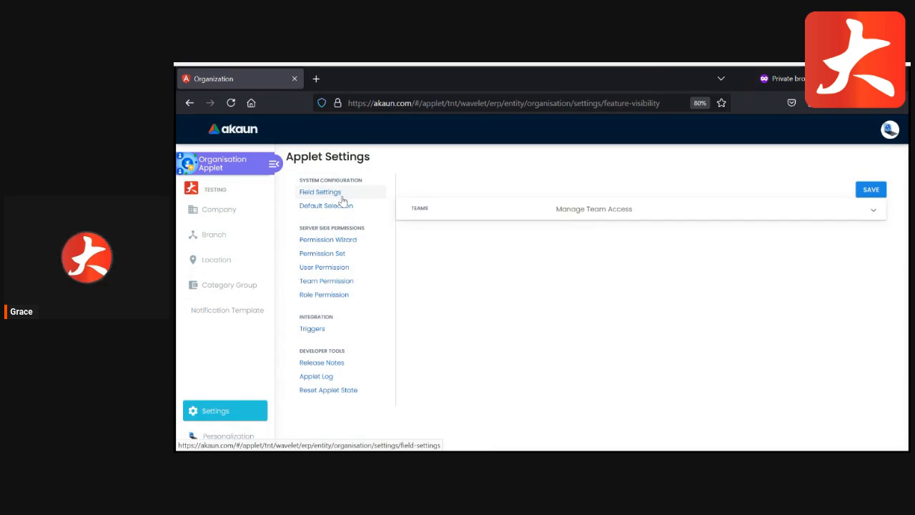
{"action": "left_click", "coordinate": [318, 295]}
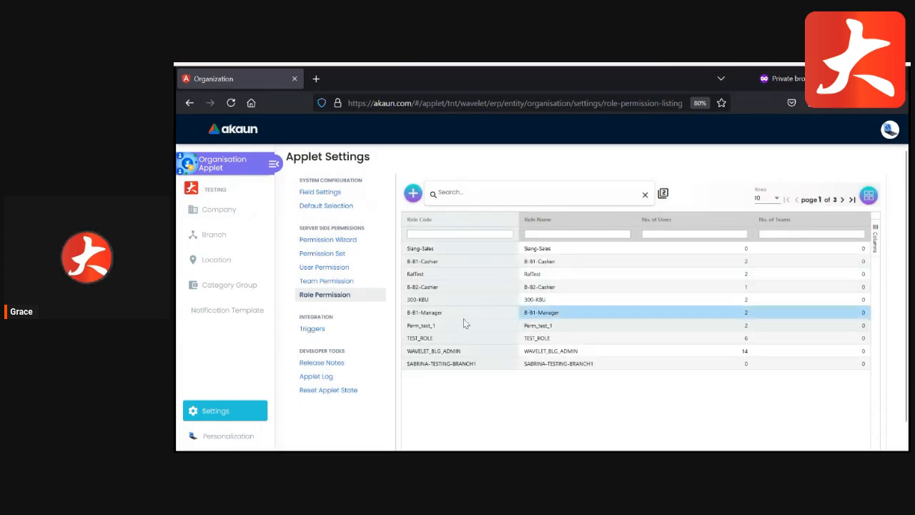
{"action": "left_click", "coordinate": [323, 253]}
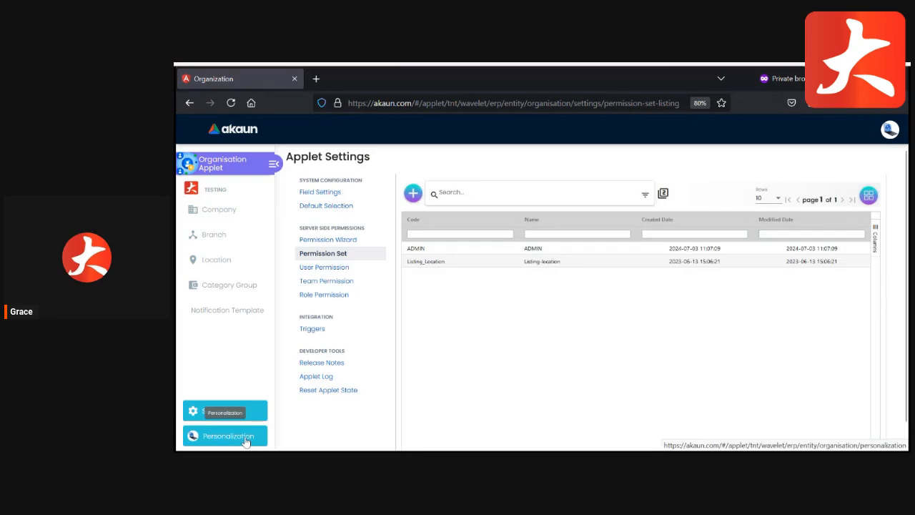
Return to the company listing, collapse the applet's navigation menu and view the advanced search filters.
{"action": "left_click", "coordinate": [235, 219]}
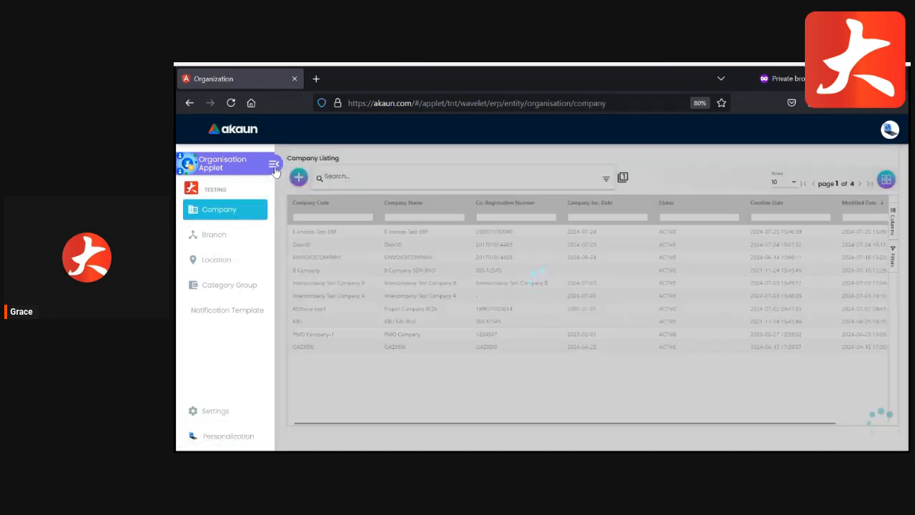
{"action": "left_click", "coordinate": [275, 166]}
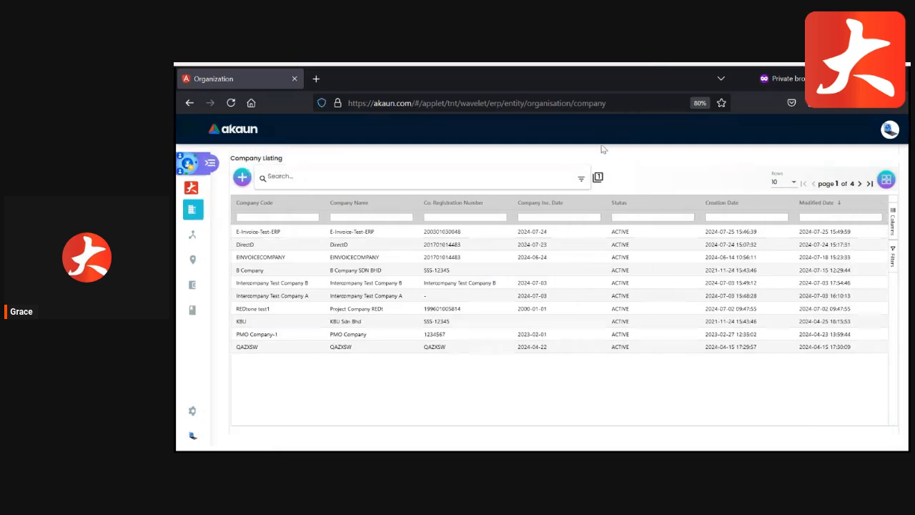
{"action": "left_click", "coordinate": [581, 178]}
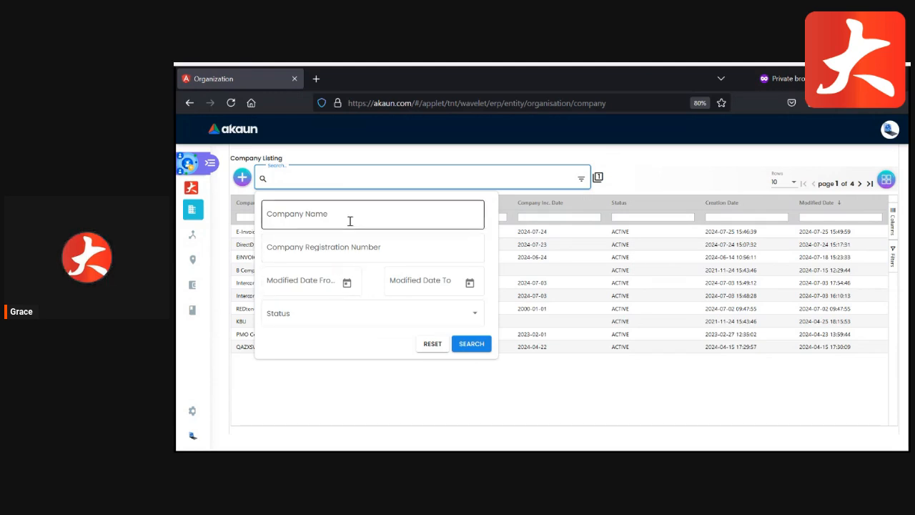
{"action": "left_click", "coordinate": [340, 378]}
View the advanced search filters of the branch listing and close them without searching.
{"action": "left_click", "coordinate": [190, 236]}
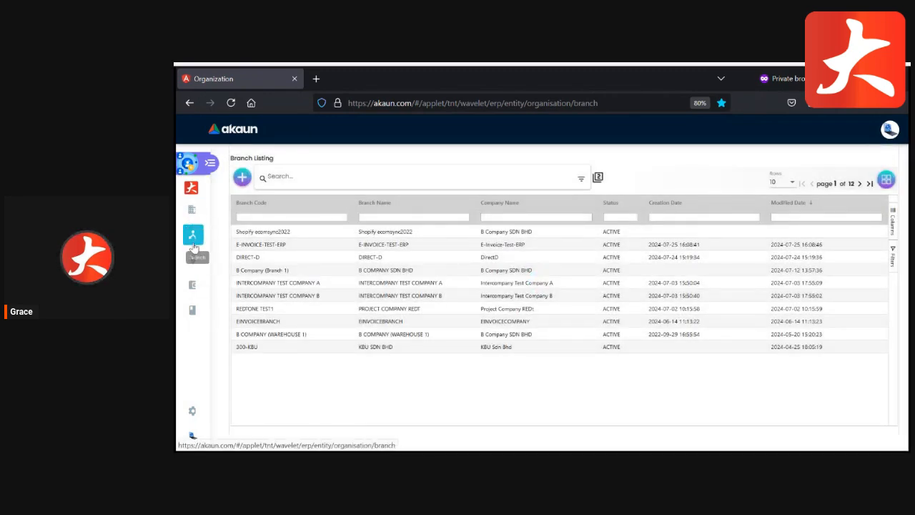
{"action": "left_click", "coordinate": [580, 179]}
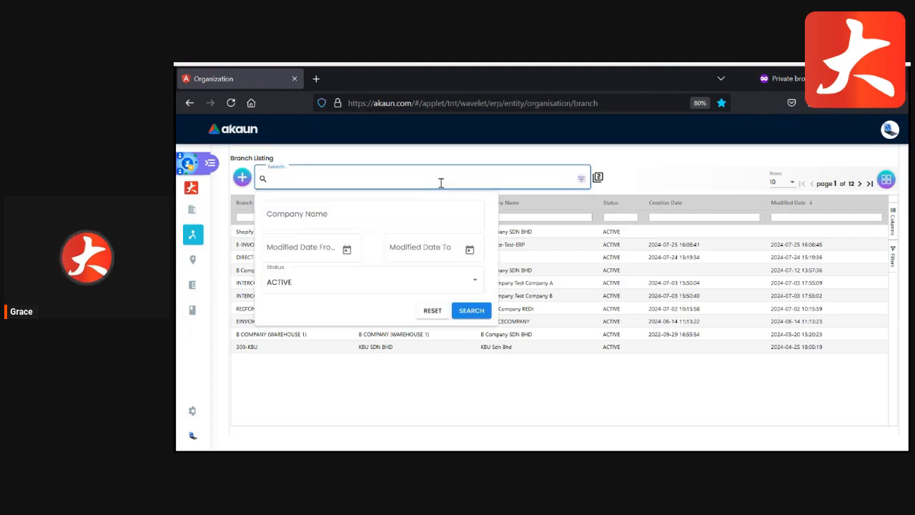
{"action": "left_click", "coordinate": [363, 154]}
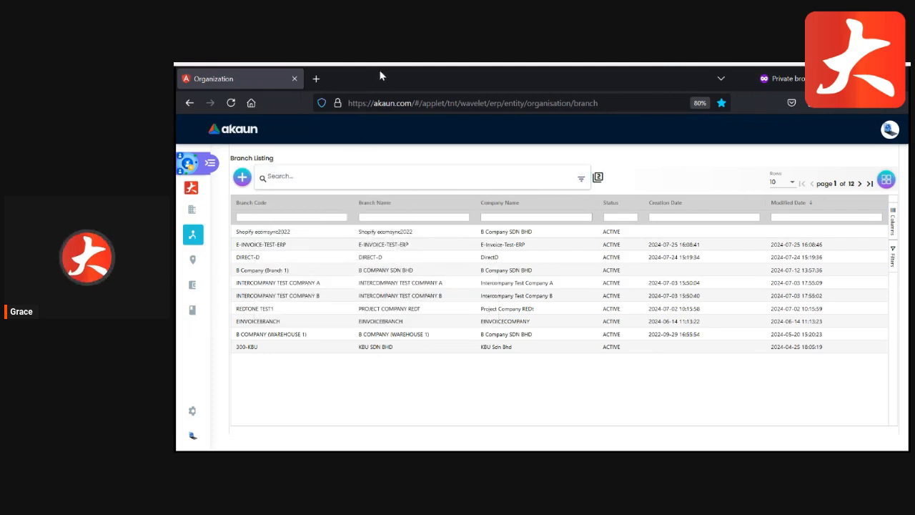
Look over the location and company listings, and return to the branch listing.
{"action": "left_click", "coordinate": [192, 259]}
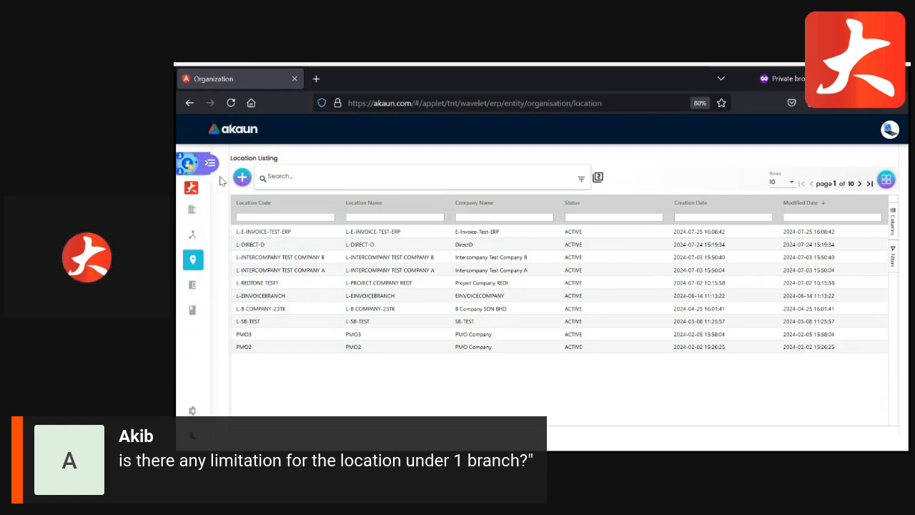
{"action": "left_click", "coordinate": [202, 210]}
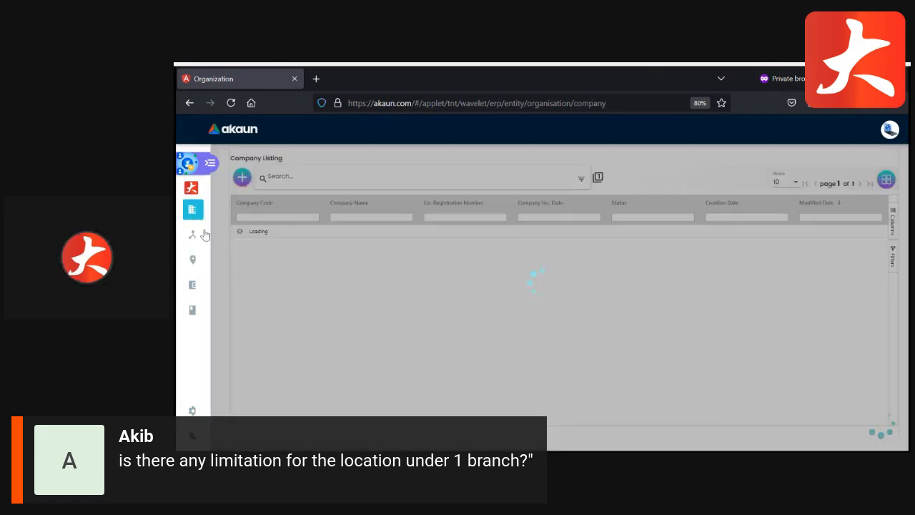
{"action": "left_click", "coordinate": [203, 234]}
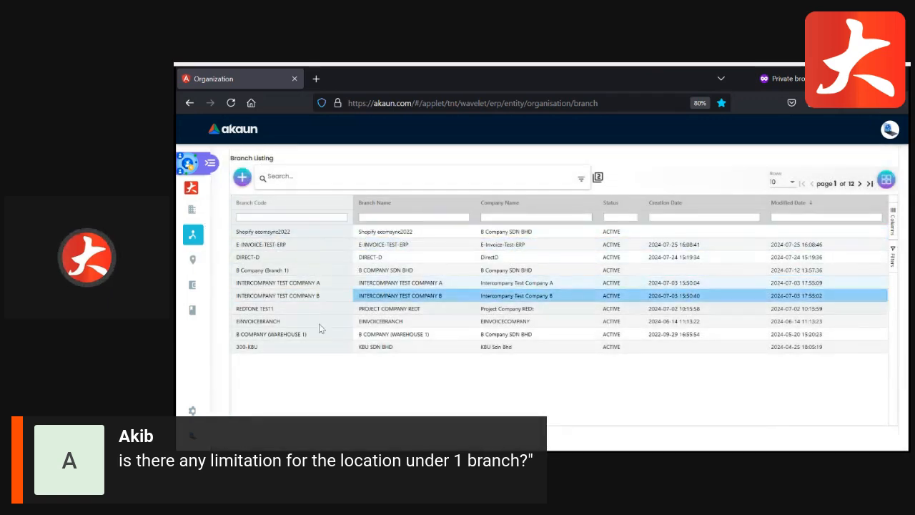
Open the INTERCOMPANY TEST COMPANY A branch and examine its details, including the main and delivery location fields.
{"action": "left_click", "coordinate": [311, 283]}
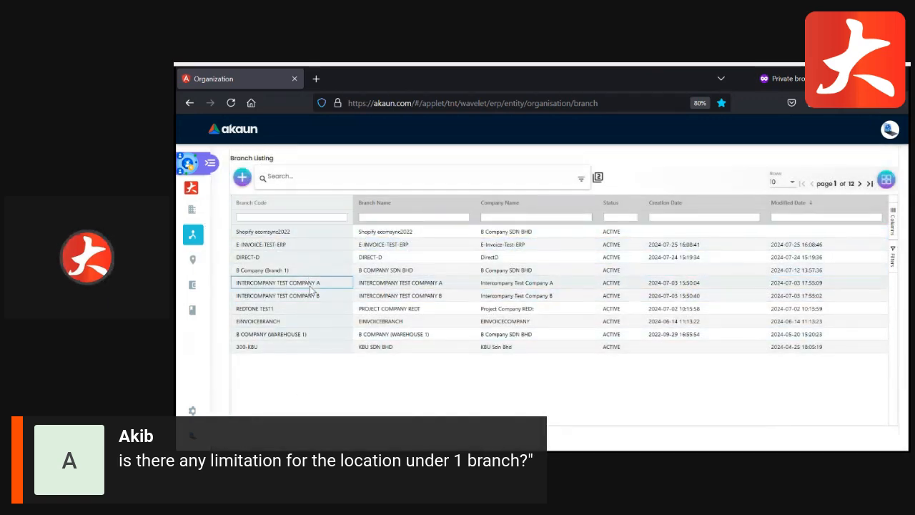
{"action": "scroll", "coordinate": [681, 377], "scroll_direction": "down", "scroll_amount": 5}
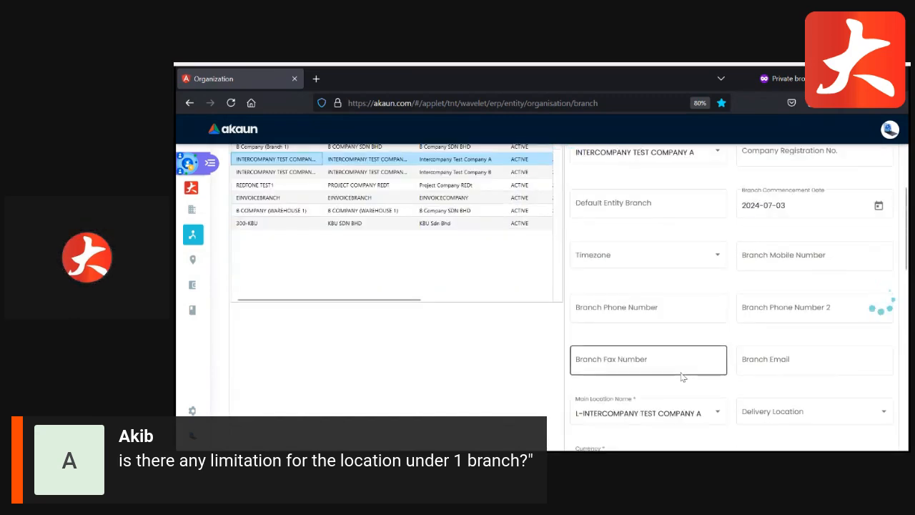
{"action": "scroll", "coordinate": [681, 377], "scroll_direction": "down", "scroll_amount": 2}
{"action": "left_click", "coordinate": [641, 270]}
{"action": "scroll", "coordinate": [641, 271], "scroll_direction": "up", "scroll_amount": 5}
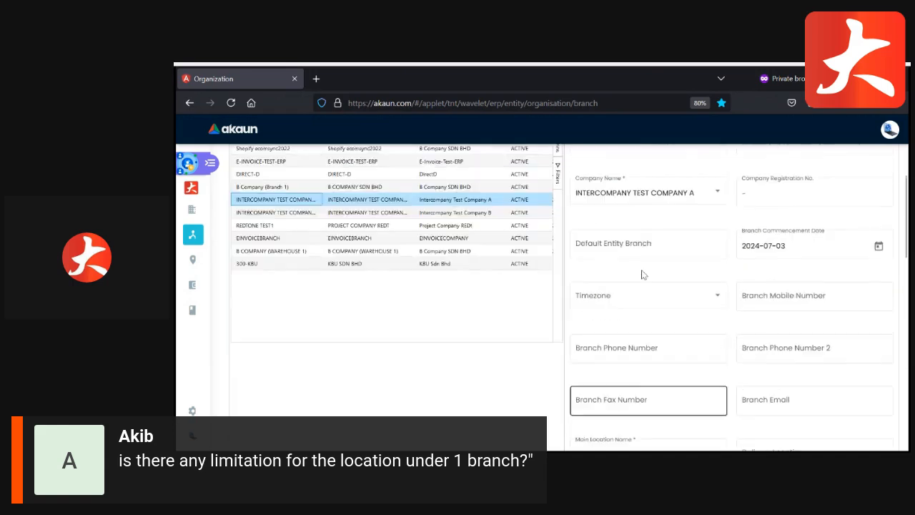
{"action": "scroll", "coordinate": [675, 265], "scroll_direction": "up", "scroll_amount": 2}
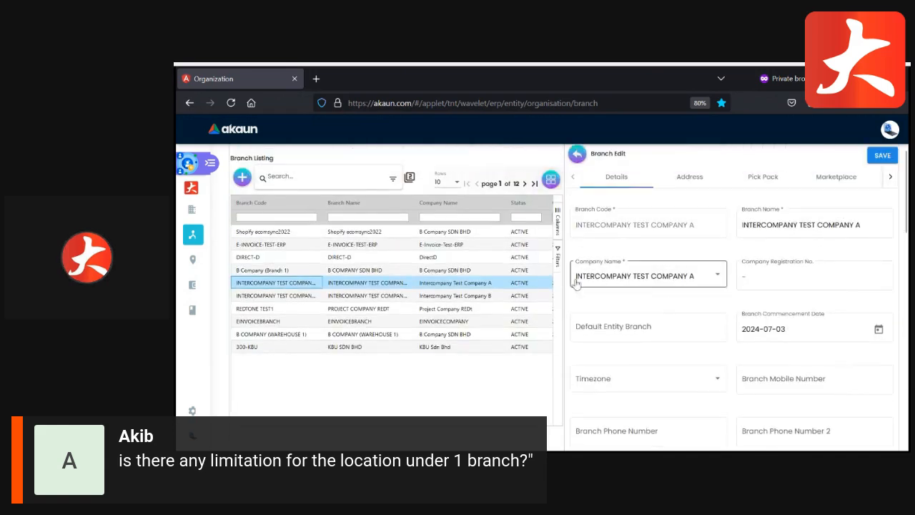